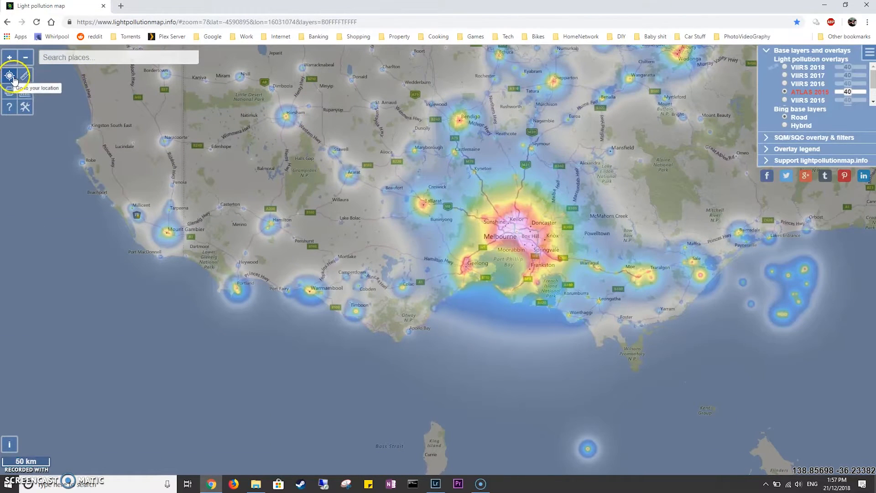
Centre the light pollution map on the current location.
left_click(20, 60)
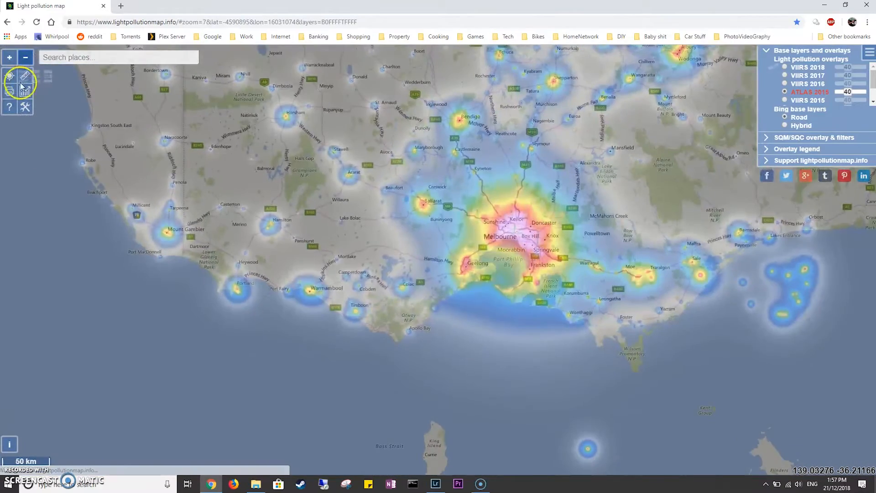
left_click(14, 82)
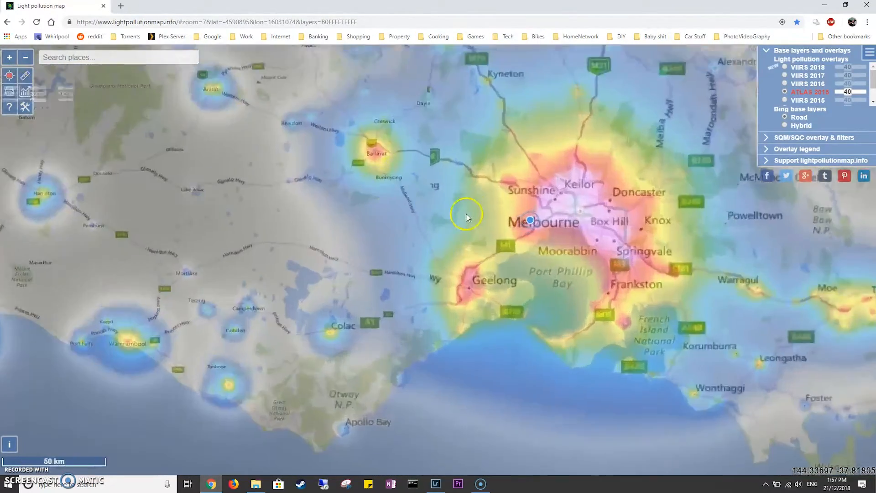
left_click(468, 216)
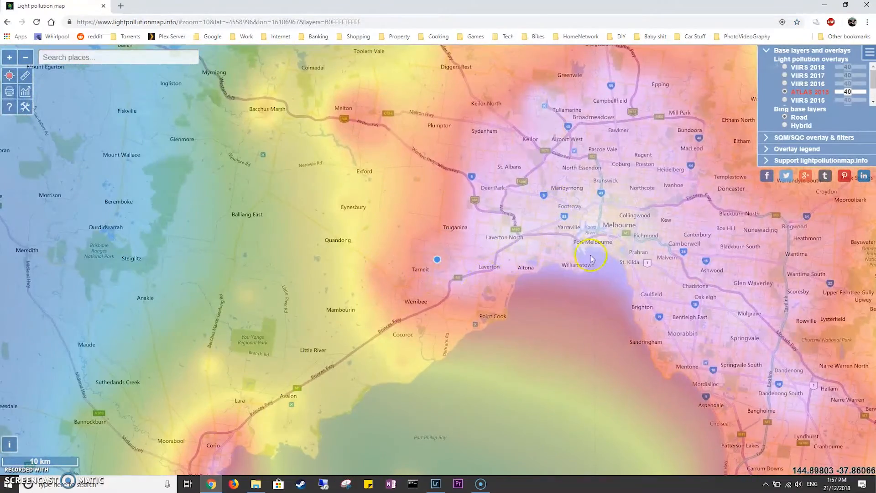
Examine the light pollution over Melbourne and its surroundings, out towards Ballarat and Geelong.
left_click_drag(592, 258, 387, 291)
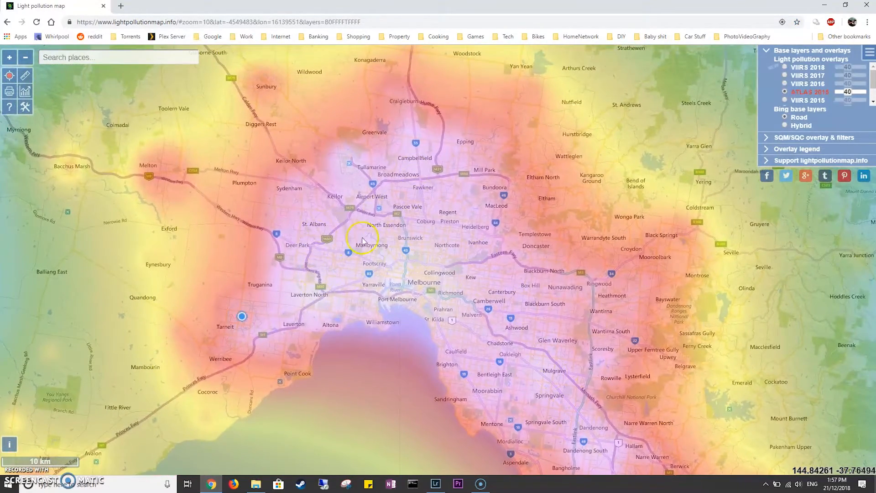
left_click_drag(469, 310, 449, 257)
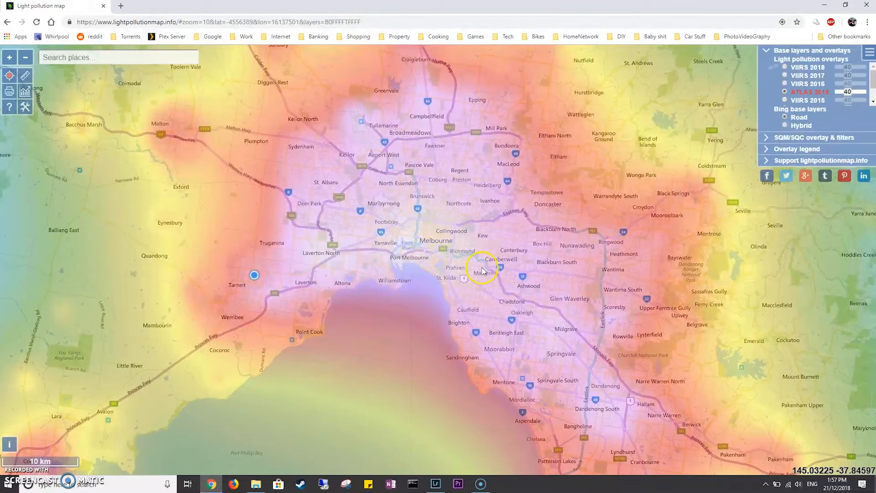
scroll(482, 272, "down", 1)
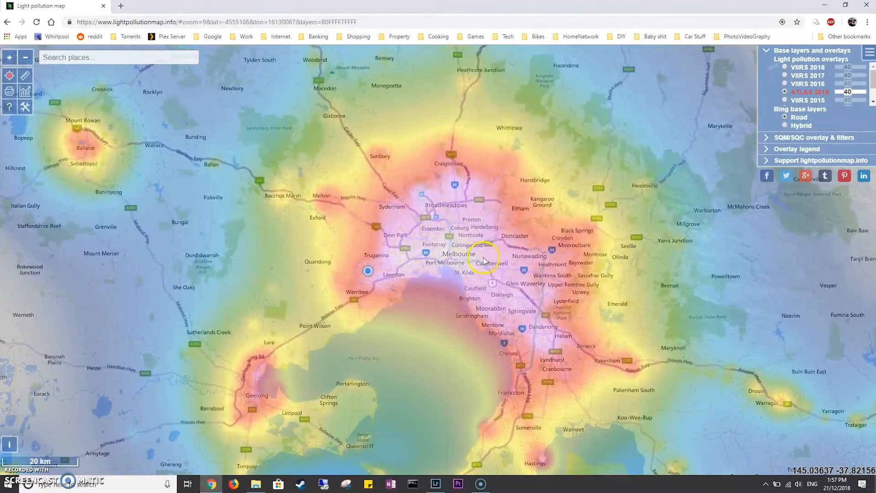
scroll(484, 261, "up", 1)
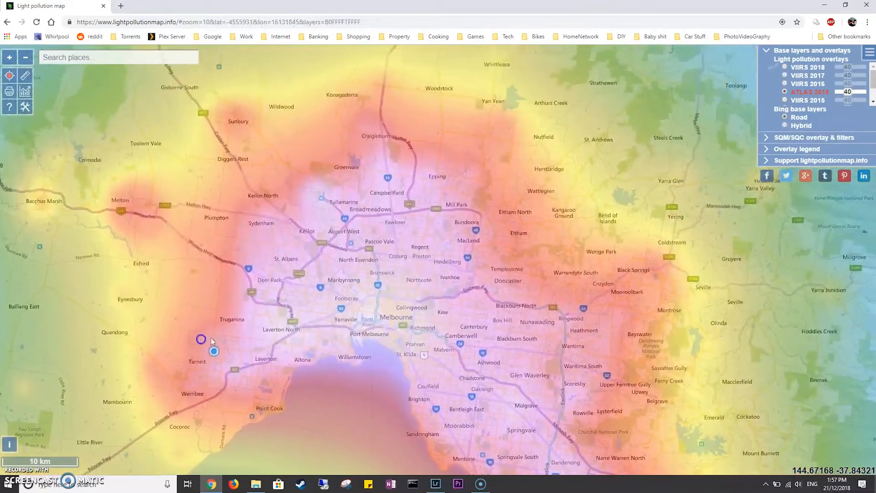
left_click_drag(201, 340, 178, 351)
left_click_drag(268, 292, 511, 207)
scroll(487, 246, "down", 1)
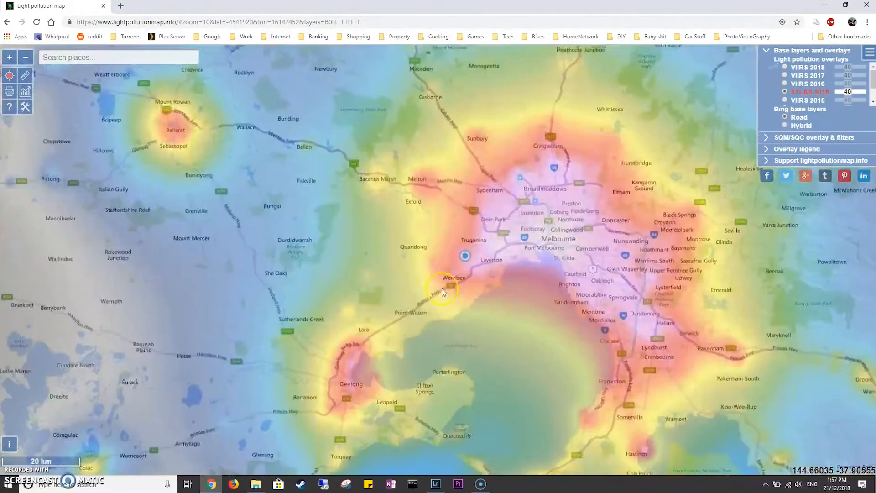
scroll(463, 258, "up", 2)
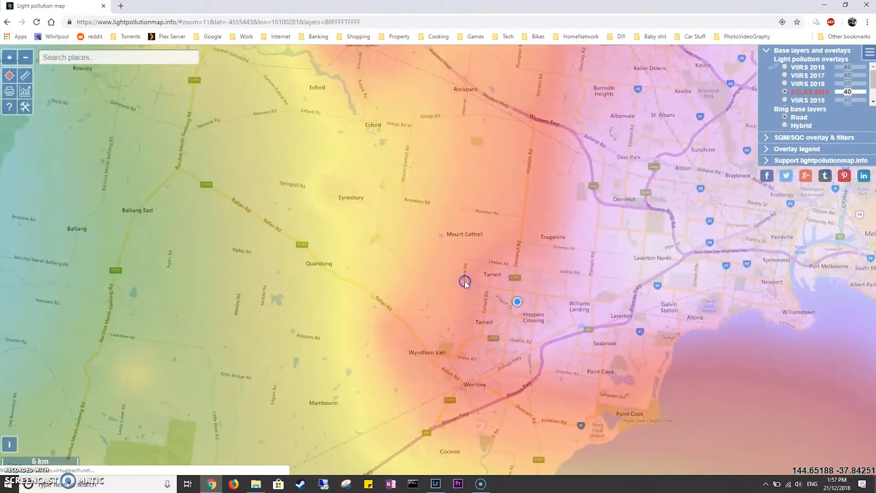
scroll(465, 282, "down", 3)
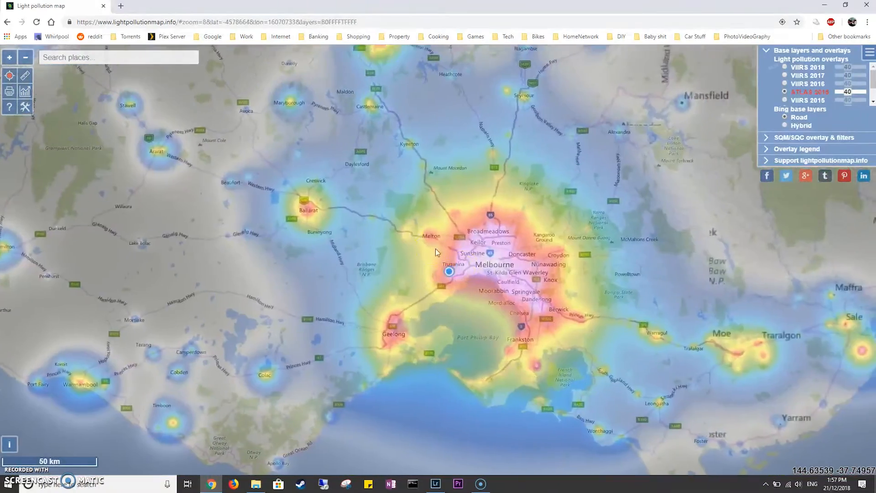
scroll(429, 227, "up", 1)
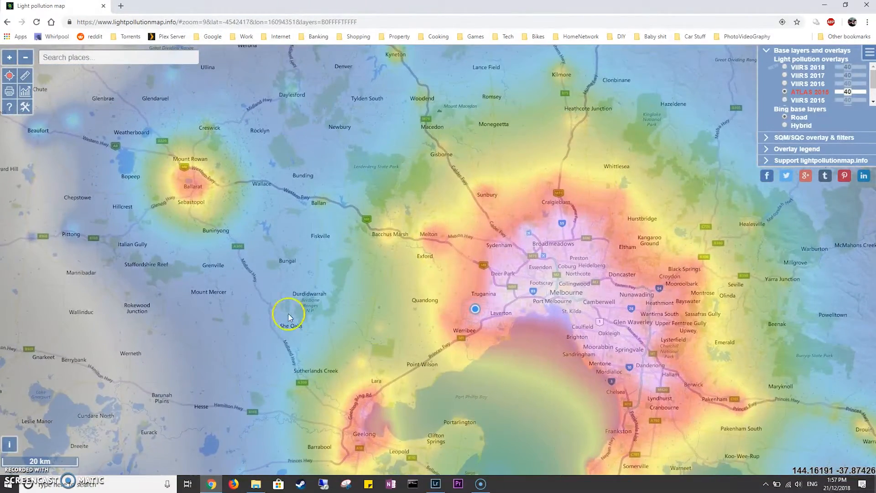
left_click_drag(300, 319, 434, 274)
left_click_drag(309, 293, 214, 260)
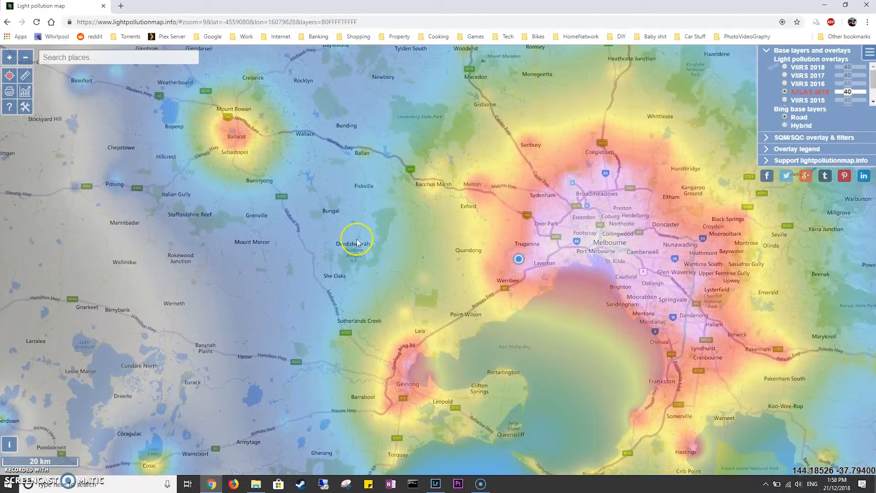
left_click_drag(373, 317, 351, 299)
Search the map for "youyangs" and go to the suggested place You Yangs, Australia.
left_click(67, 55)
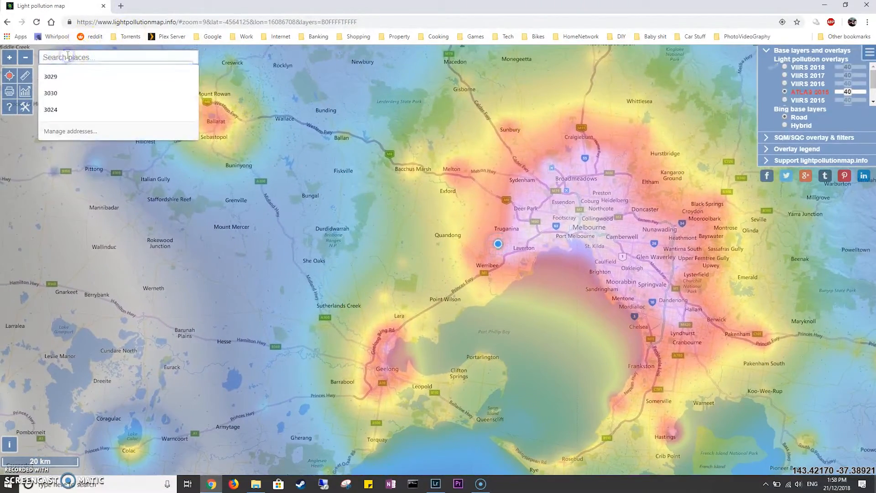
type("youyangs")
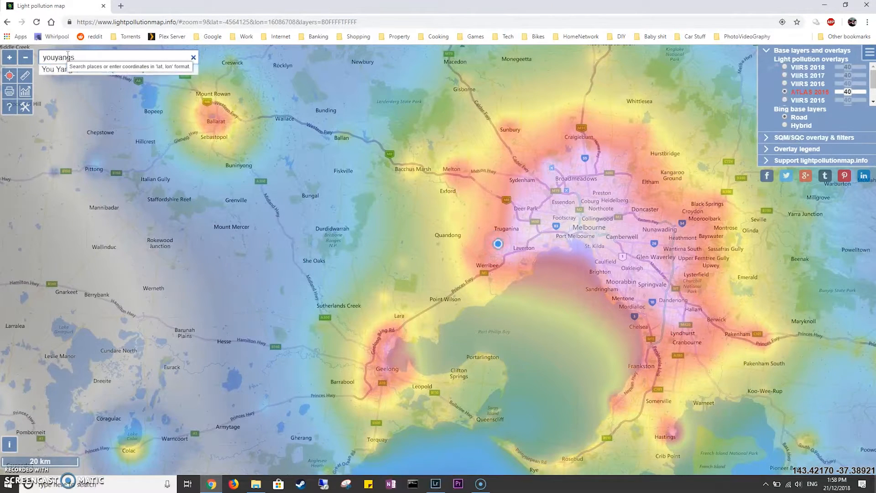
key("Return")
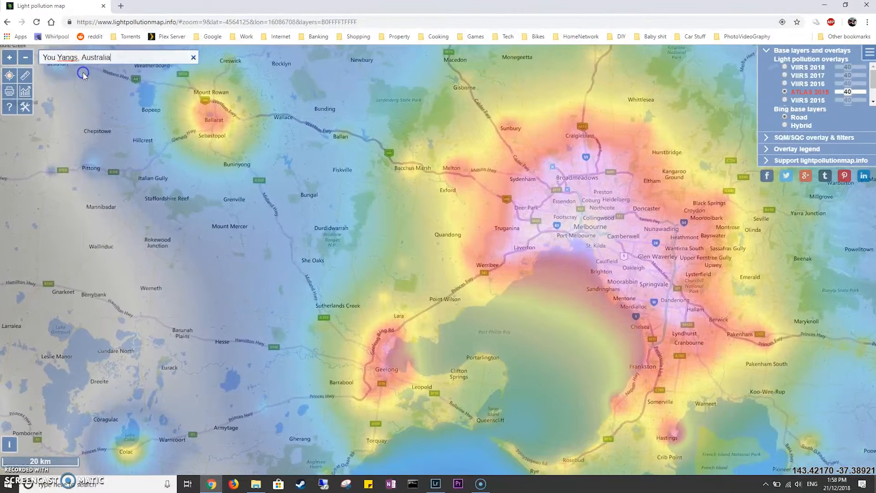
left_click(112, 59)
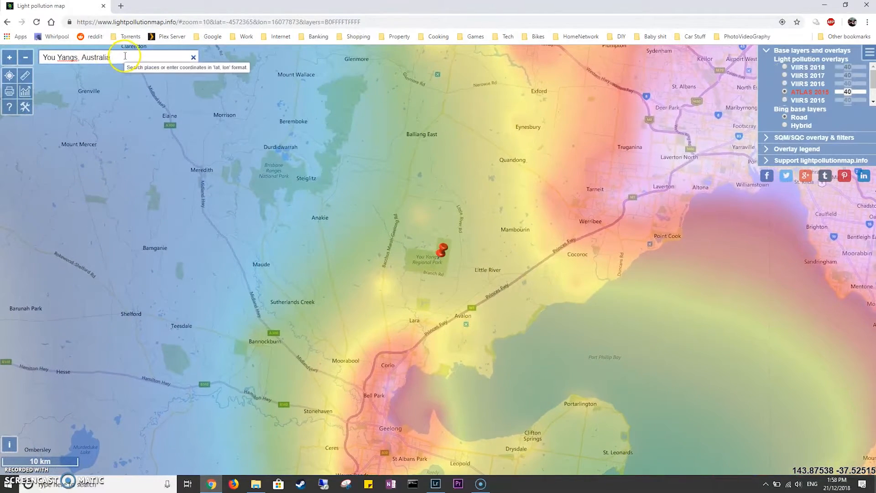
left_click(47, 64)
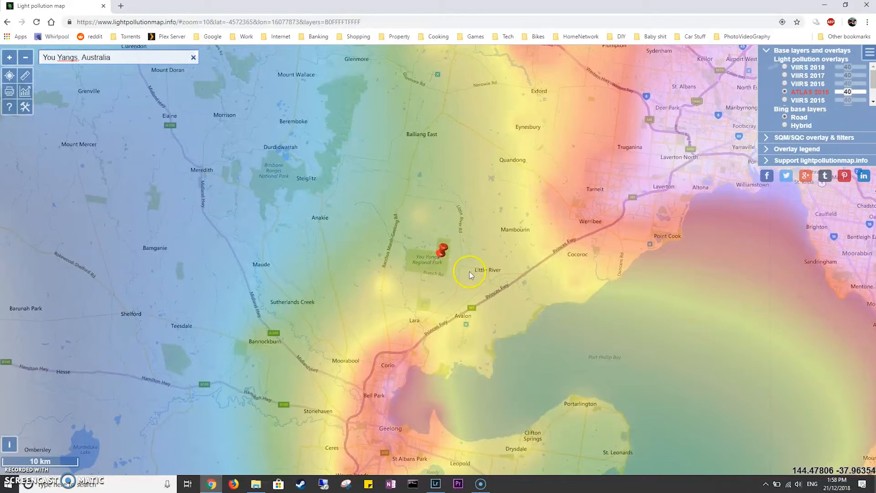
Examine the light pollution at the You Yangs Regional Park pin compared with the areas around it and Melbourne.
scroll(470, 273, "up", 2)
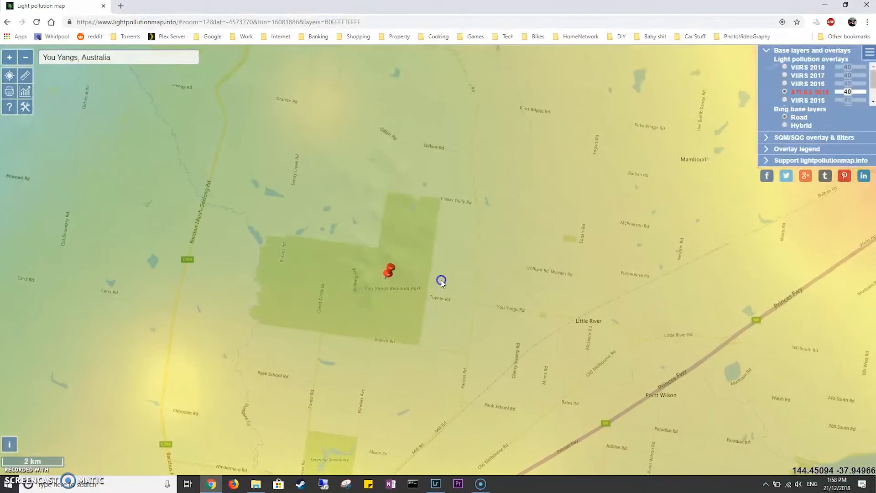
scroll(505, 309, "up", 1)
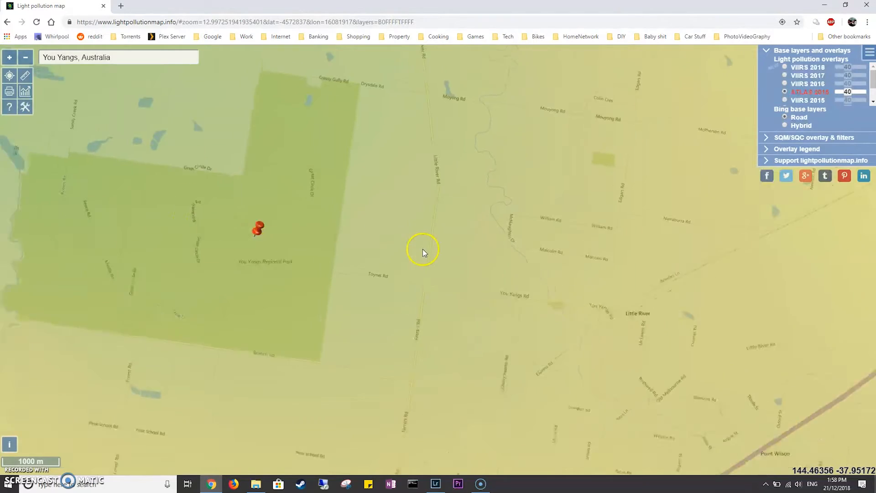
scroll(422, 248, "down", 2)
scroll(423, 247, "down", 1)
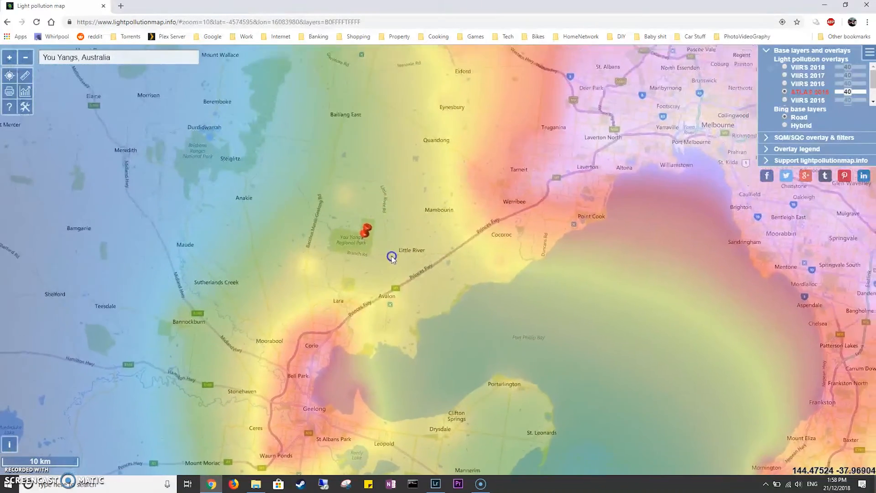
scroll(397, 256, "up", 1)
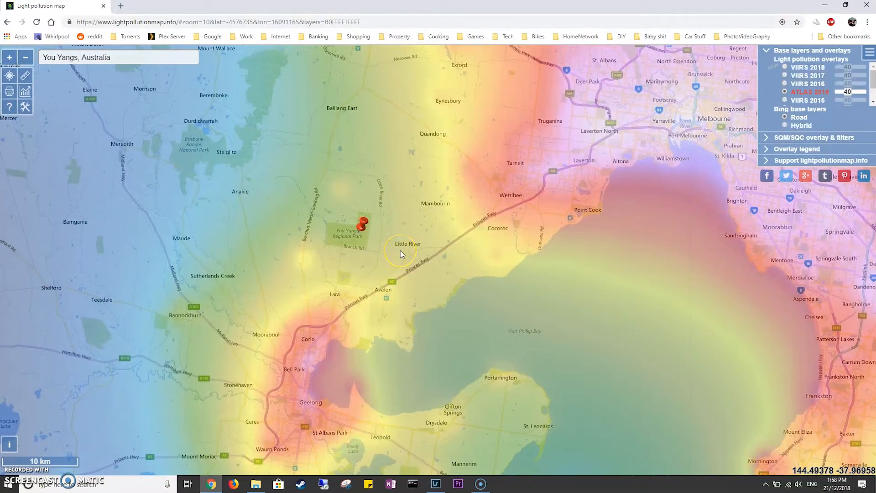
left_click_drag(64, 133, 251, 201)
left_click_drag(538, 298, 417, 274)
scroll(287, 231, "down", 1)
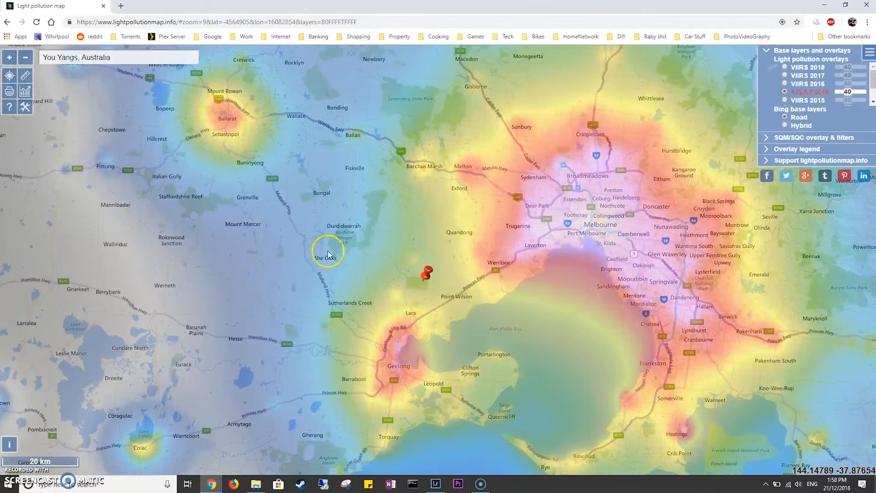
scroll(436, 293, "up", 1)
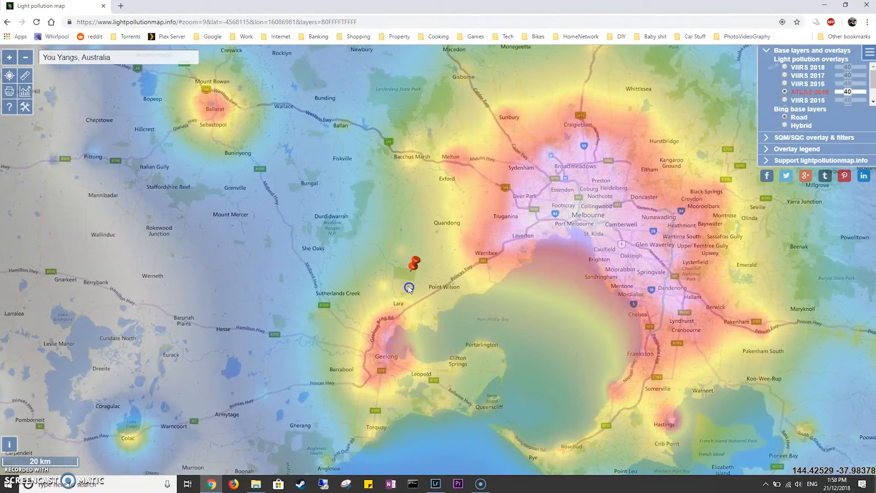
scroll(408, 286, "down", 1)
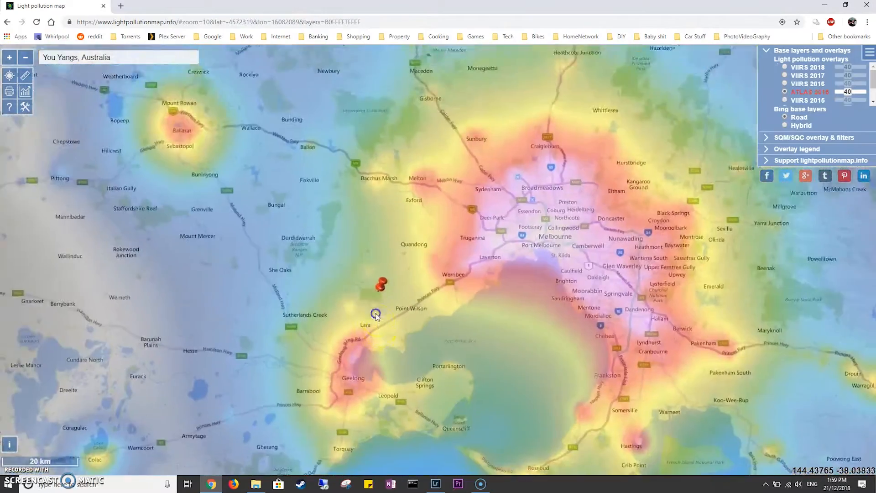
Examine the light pollution over Geelong, the bay and the countryside west of the You Yangs.
left_click_drag(375, 254, 342, 189)
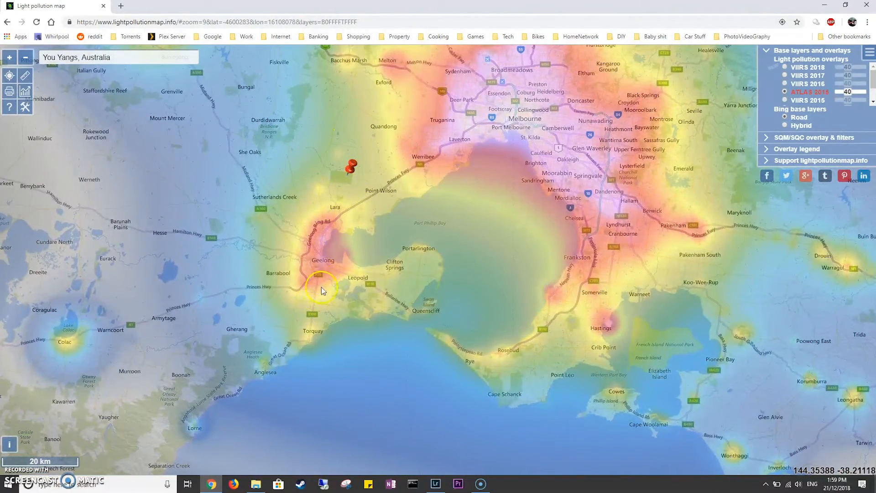
scroll(330, 245, "up", 2)
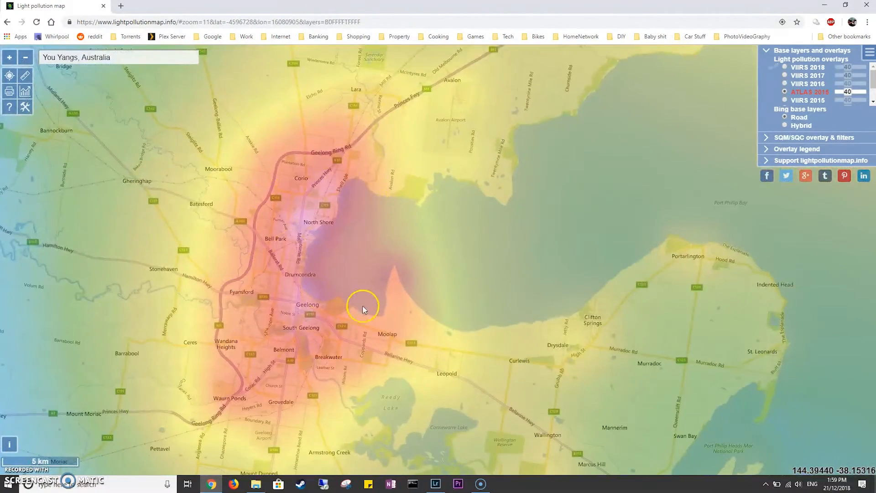
scroll(354, 292, "down", 1)
left_click_drag(369, 210, 354, 309)
scroll(355, 289, "down", 1)
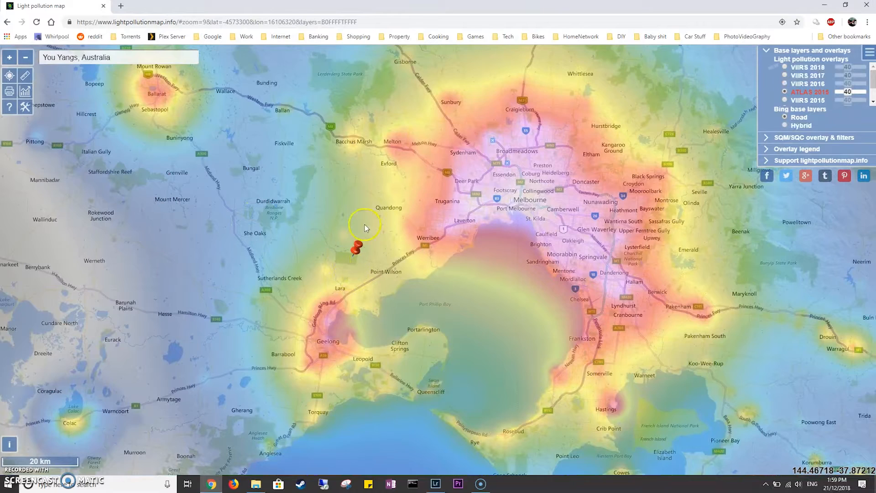
left_click_drag(352, 254, 554, 261)
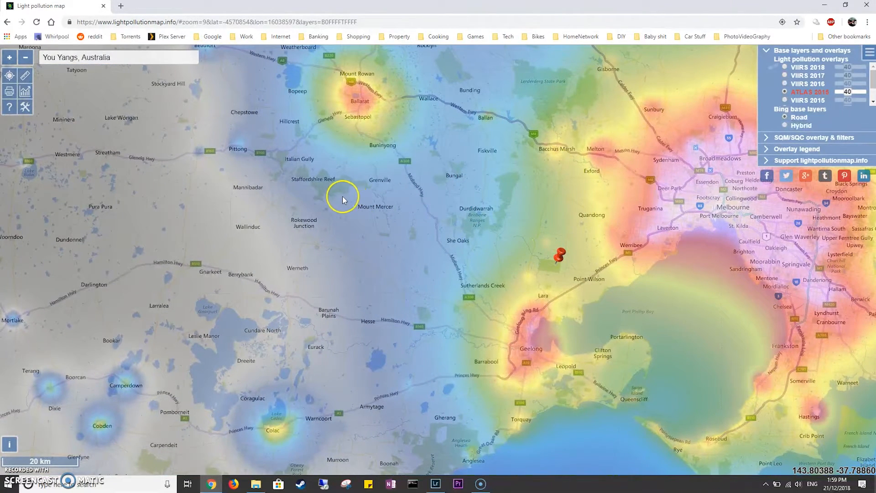
left_click_drag(138, 220, 73, 229)
left_click_drag(344, 253, 308, 247)
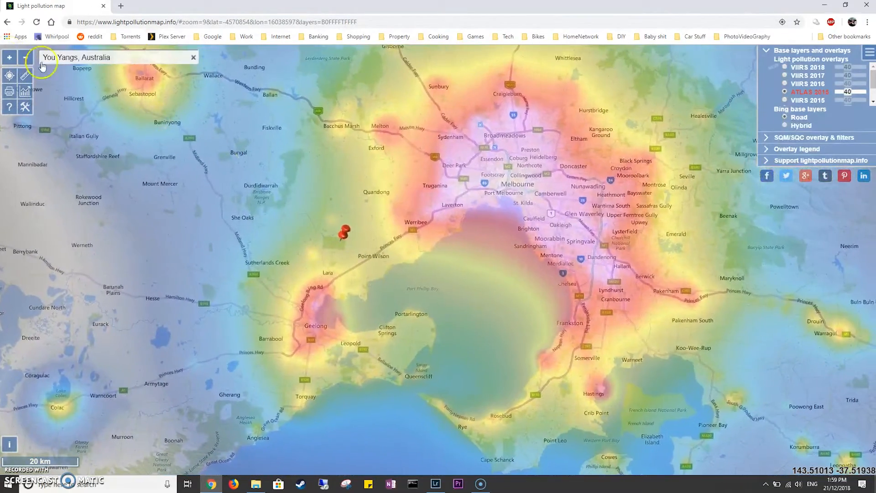
Search the web for "darksitefinder" and open the Dark Site Finder home page from the results.
left_click(144, 22)
type("dar")
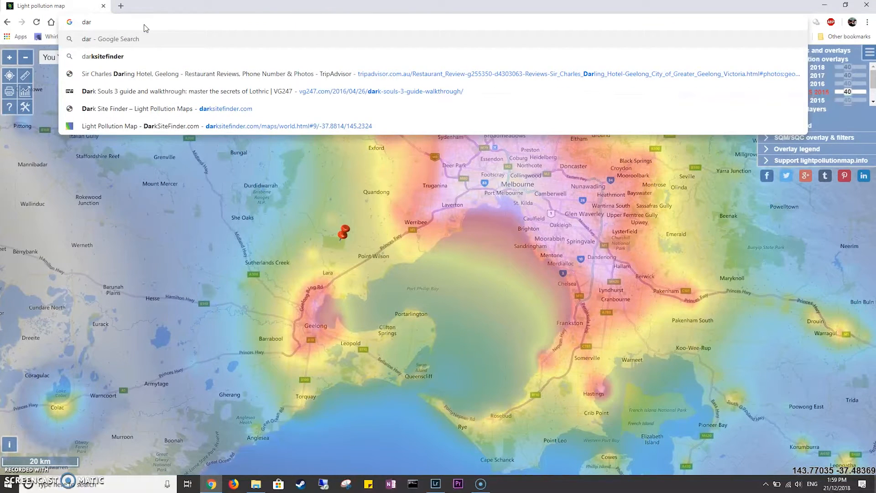
type("tksitefinder")
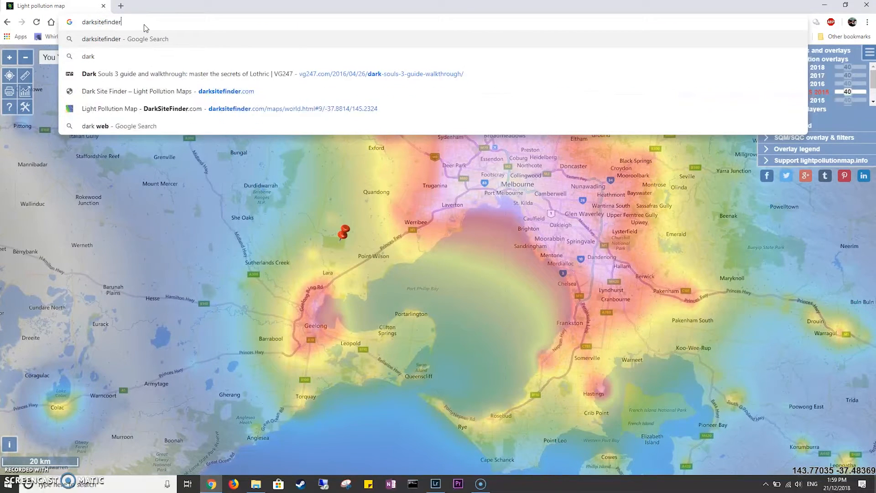
key("Return")
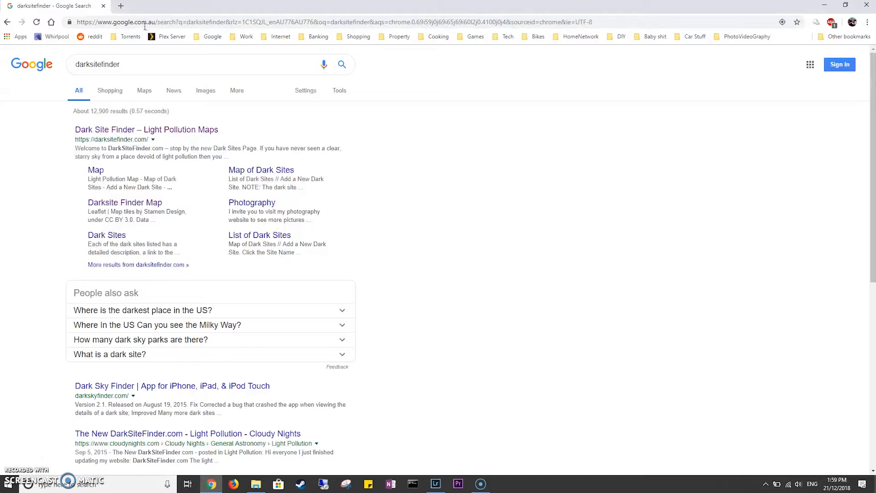
left_click(162, 130)
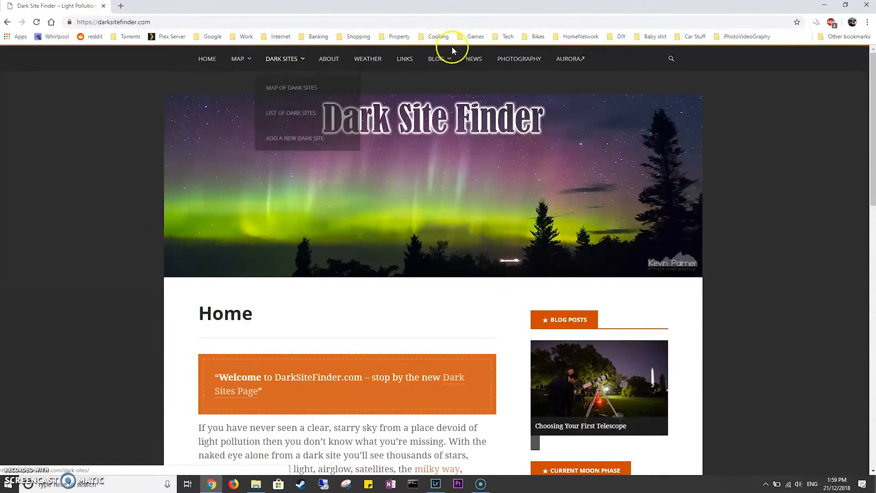
Open Dark Site Finder's light pollution map and examine it from North America across Europe and Asia toward Australia.
left_click(256, 83)
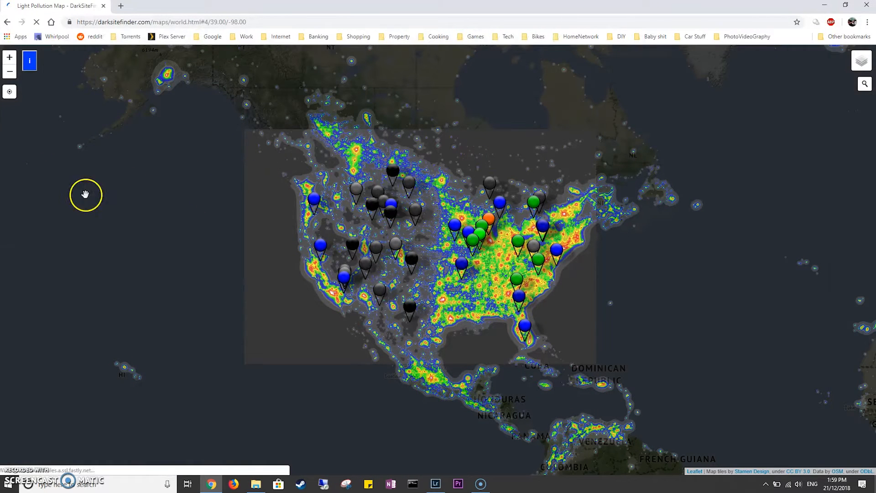
scroll(598, 261, "down", 1)
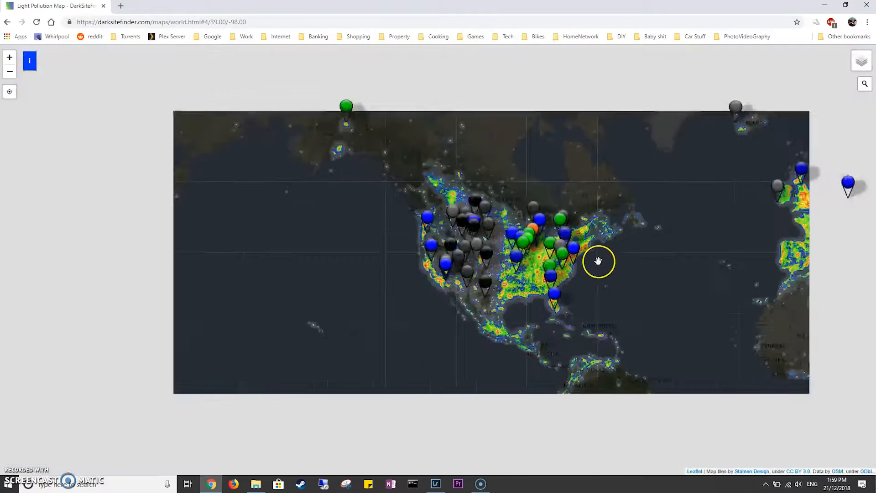
left_click_drag(538, 289, 111, 236)
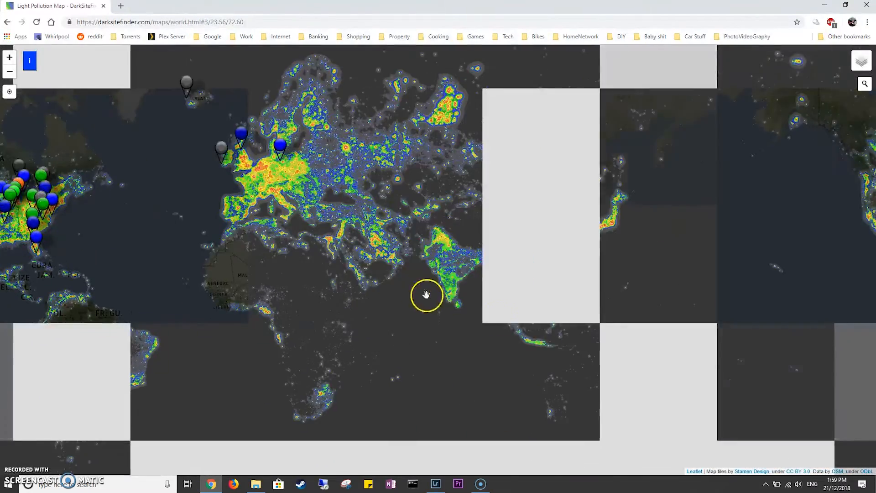
scroll(420, 290, "up", 1)
left_click_drag(503, 322, 107, 98)
scroll(313, 239, "up", 4)
left_click_drag(446, 295, 254, 107)
scroll(432, 290, "down", 1)
left_click_drag(412, 275, 305, 149)
left_click_drag(458, 306, 624, 331)
left_click(126, 24)
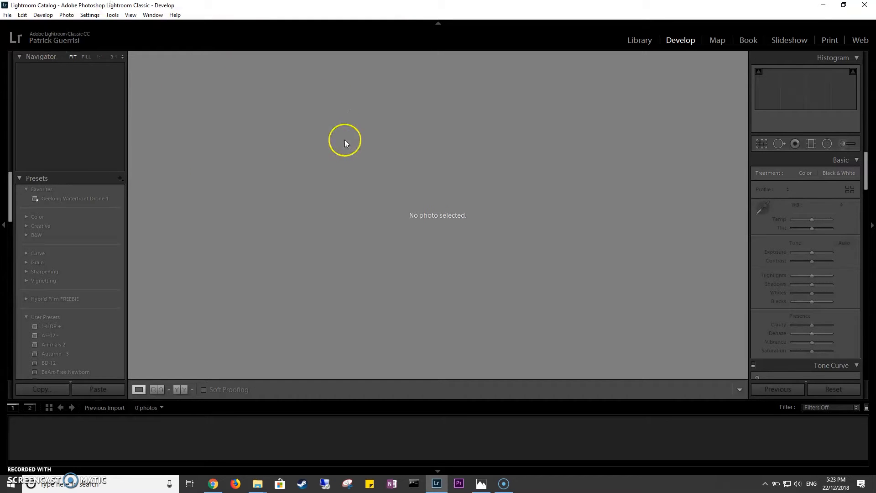
Switch to the File Explorer window with the Milky Way You Yangs images in New folder, and preview Layer 35 and Layer 99.
left_click(657, 9)
mouse_move(268, 481)
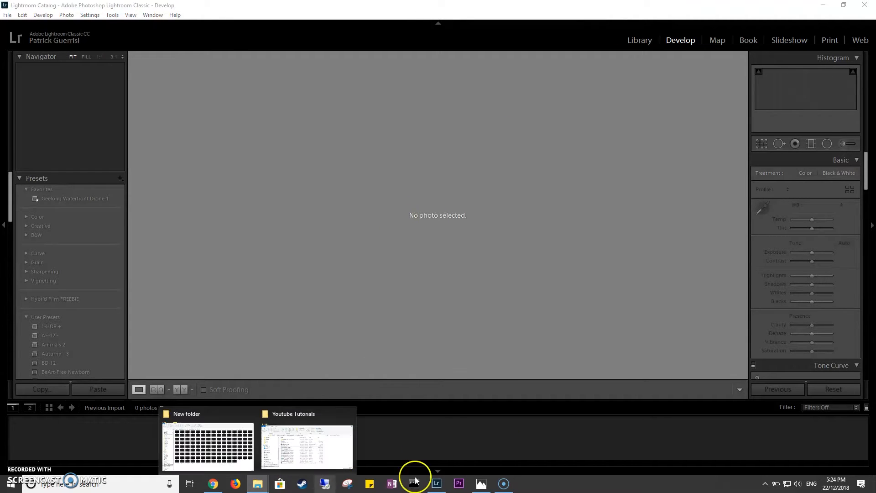
left_click(205, 449)
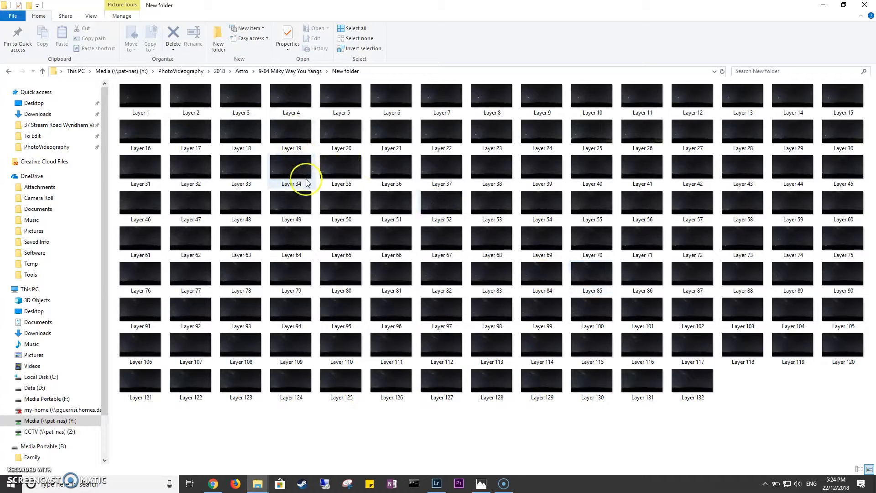
double_click(344, 175)
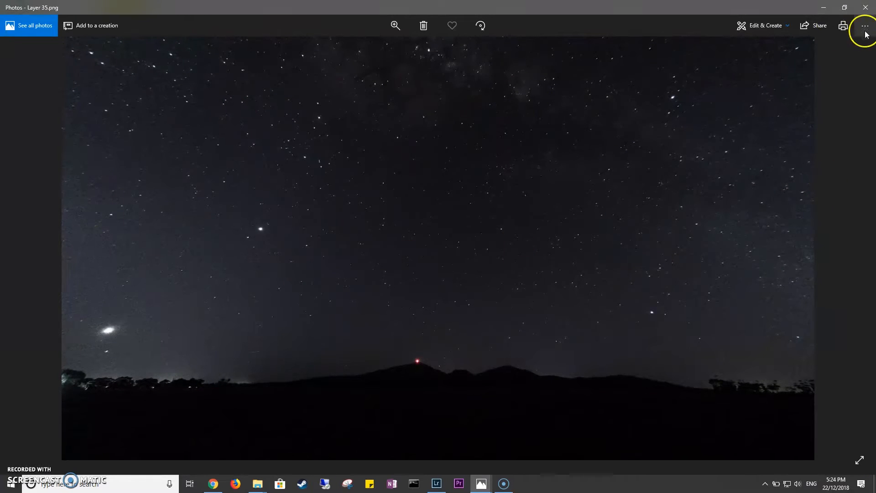
left_click(866, 7)
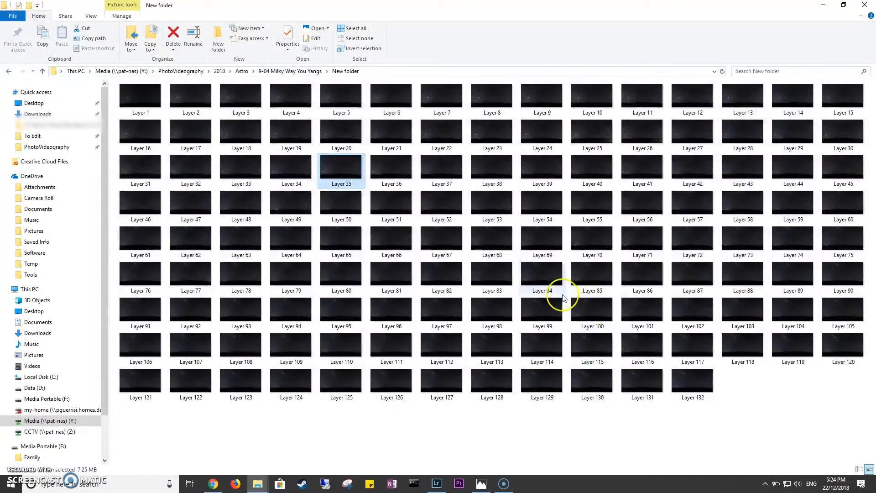
double_click(538, 313)
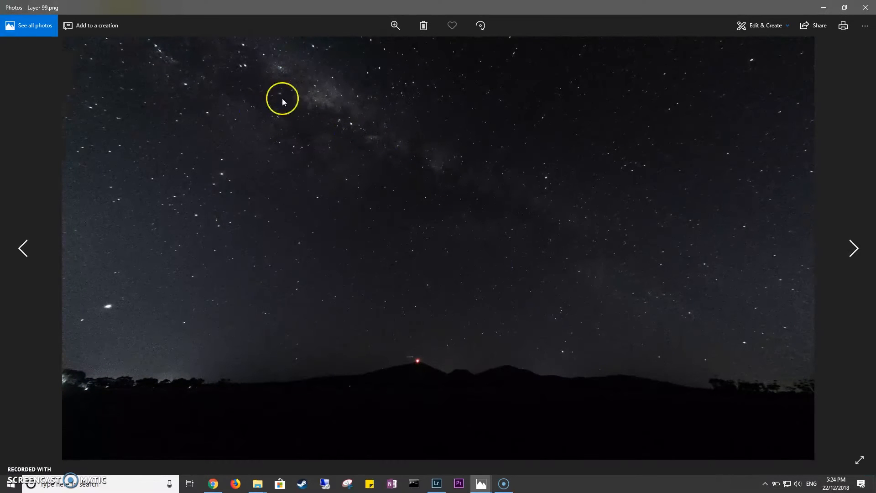
left_click(860, 8)
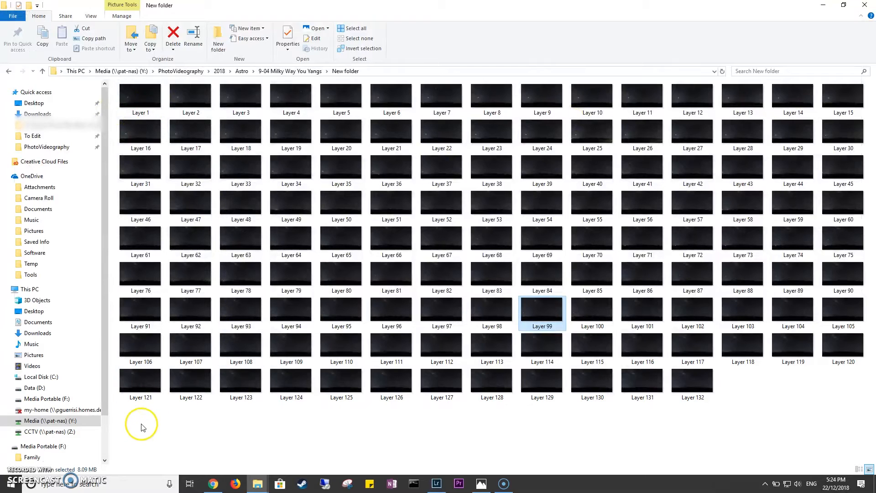
left_click_drag(124, 412, 855, 93)
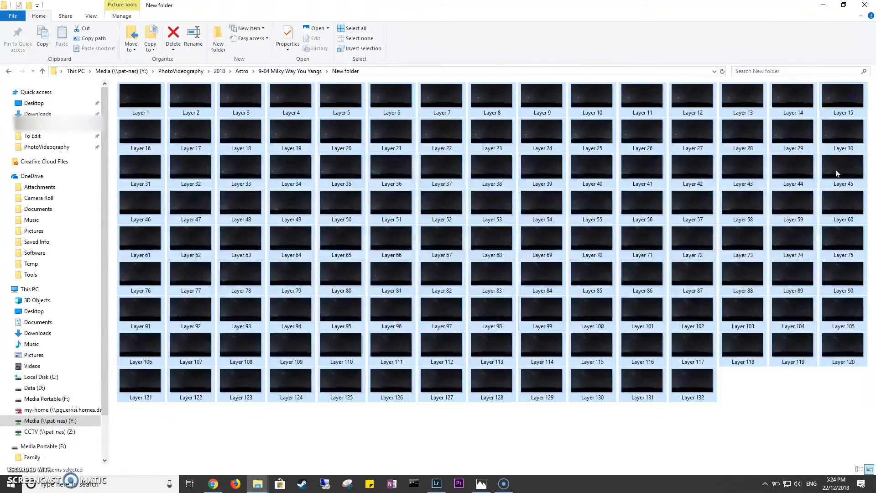
left_click(747, 397)
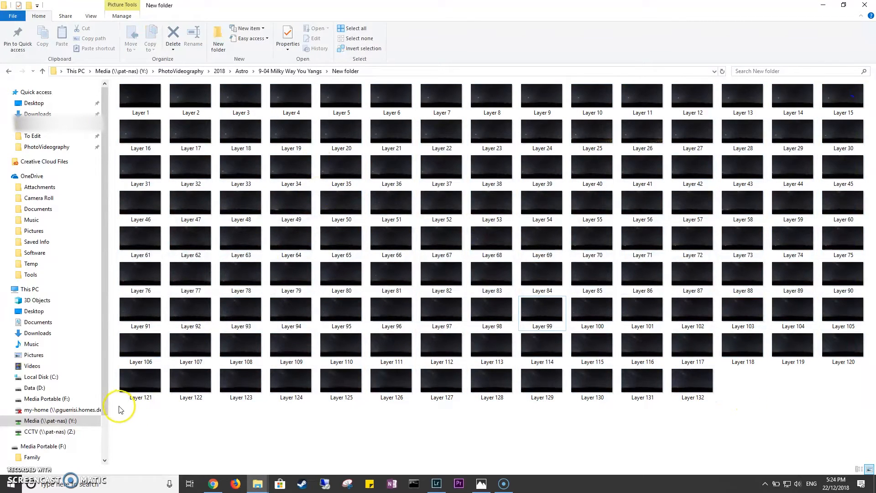
left_click_drag(119, 402, 837, 90)
left_click(769, 395)
left_click_drag(119, 417, 858, 90)
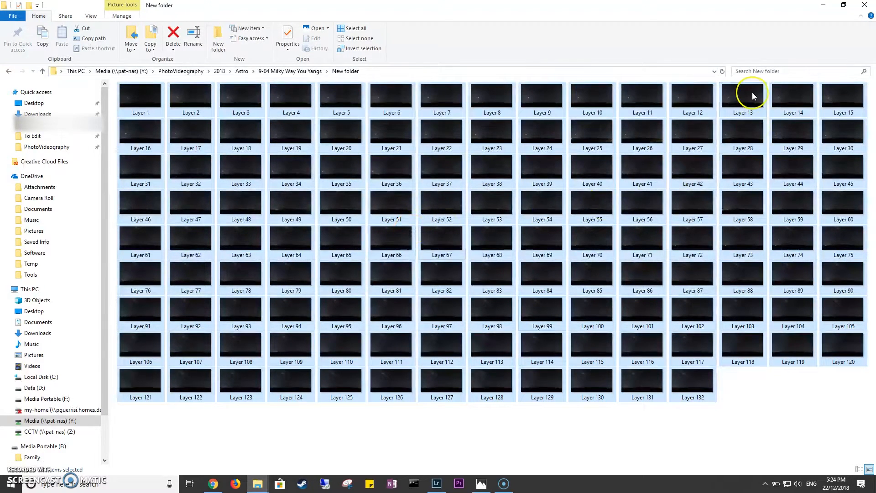
left_click(143, 418)
View the file properties of the Layer 63 image.
right_click(254, 242)
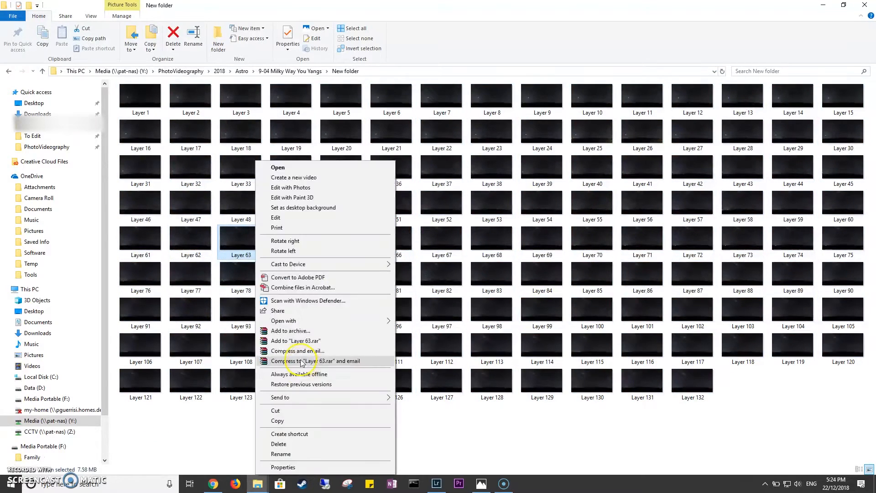
left_click(292, 467)
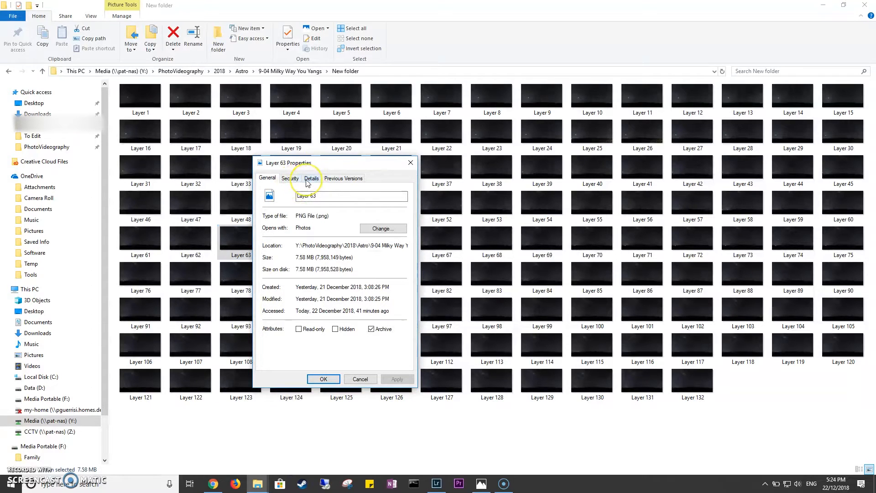
left_click(360, 378)
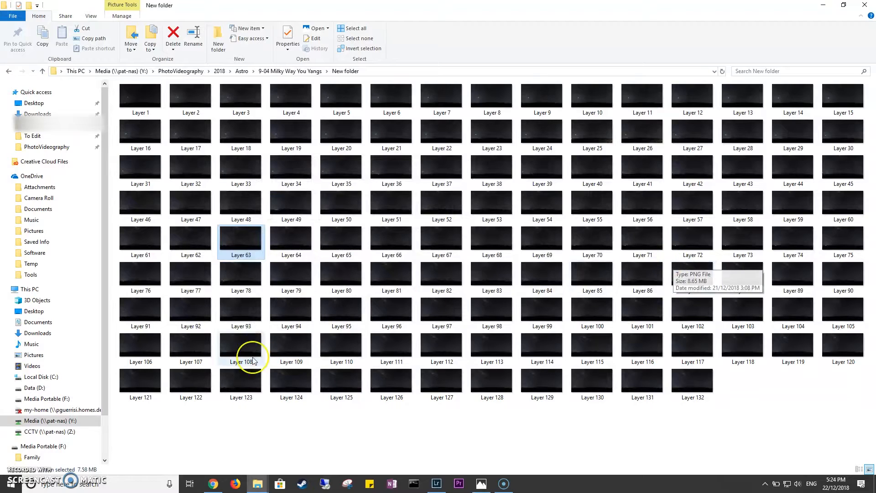
Import all the layer images from New folder into Lightroom's Library module.
left_click_drag(138, 415, 851, 73)
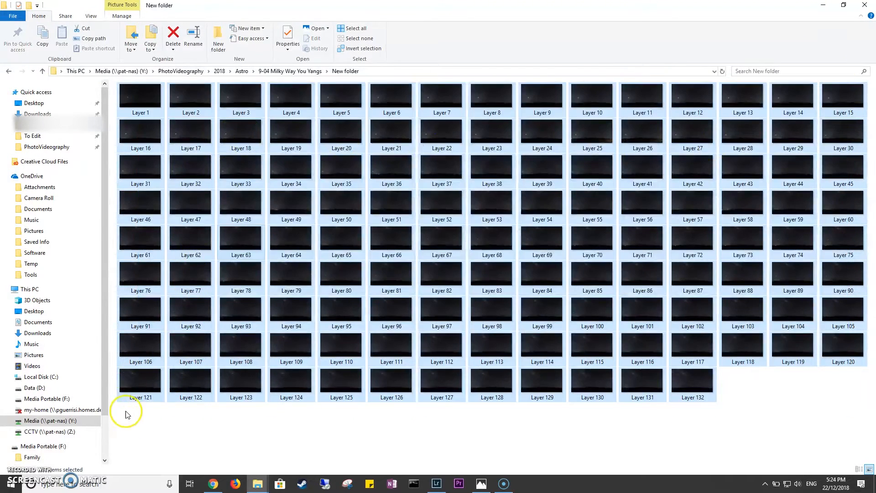
left_click_drag(689, 397, 274, 236)
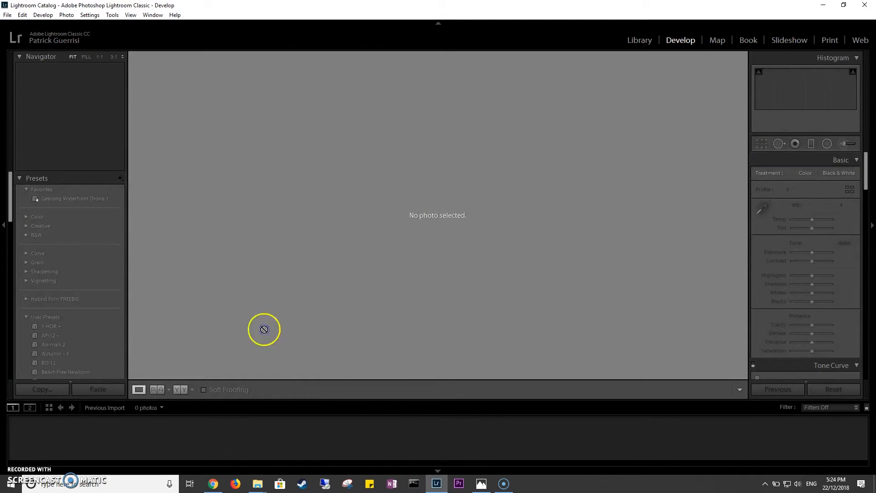
left_click(640, 40)
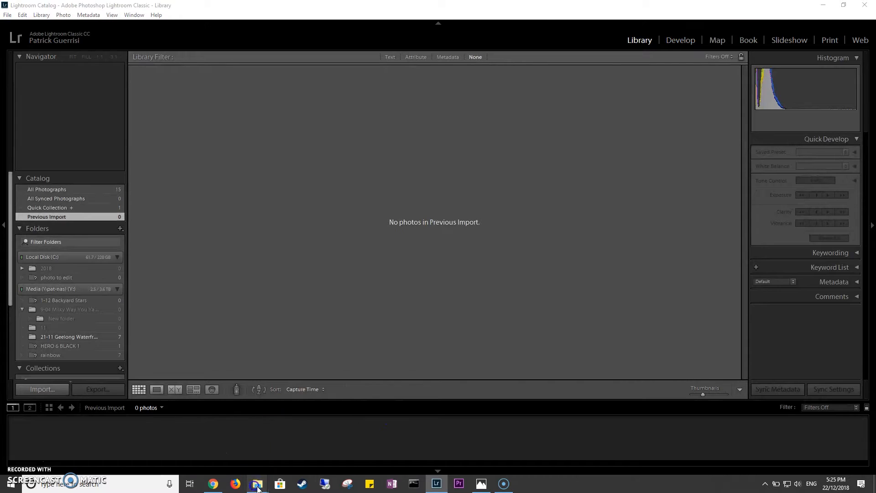
mouse_move(258, 483)
left_click(235, 438)
left_click_drag(558, 358, 251, 233)
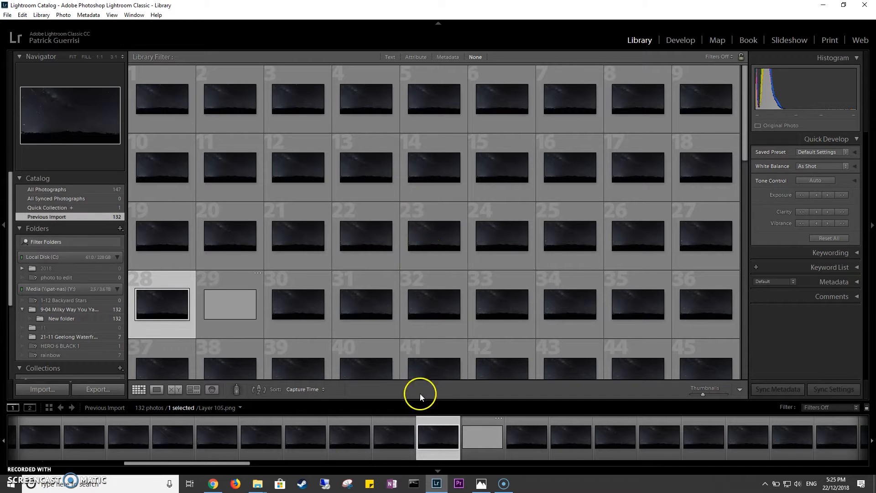
Browse the imported night-sky frames and enlarge Layer 73, Layer 52 and Layer 34 to compare them.
left_click_drag(747, 144, 714, 202)
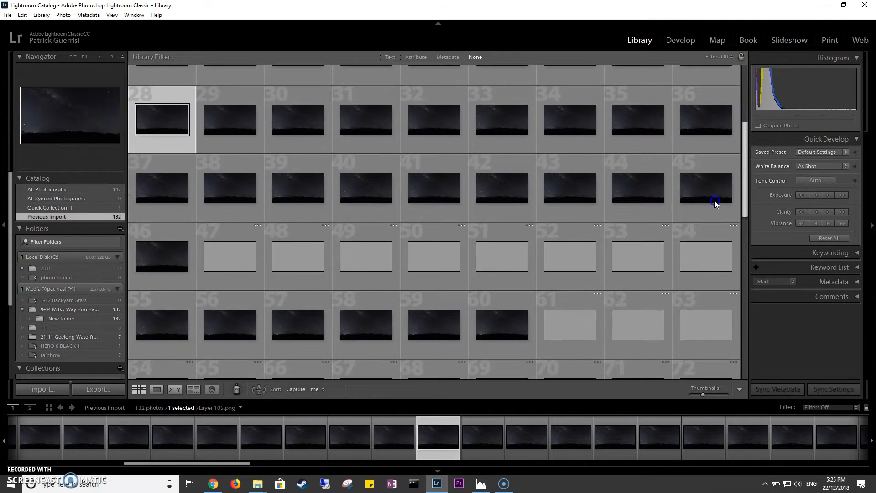
scroll(714, 201, "down", 2)
double_click(489, 232)
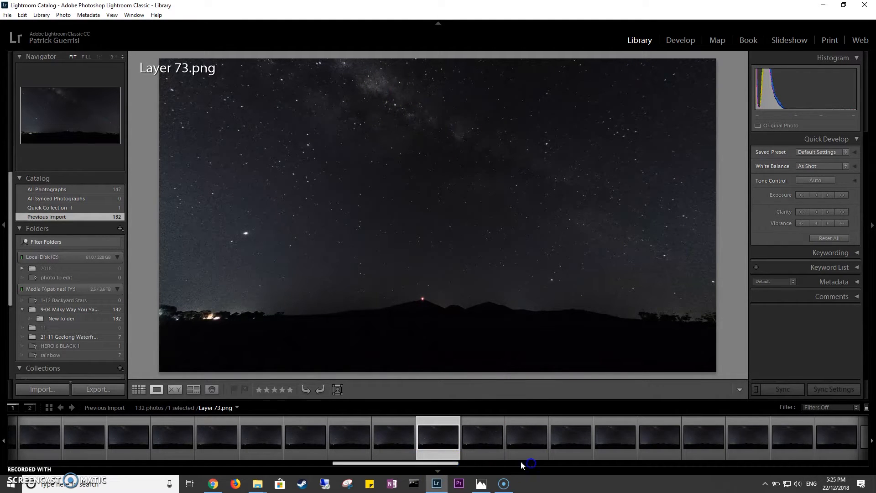
left_click_drag(436, 464, 562, 464)
left_click(506, 434)
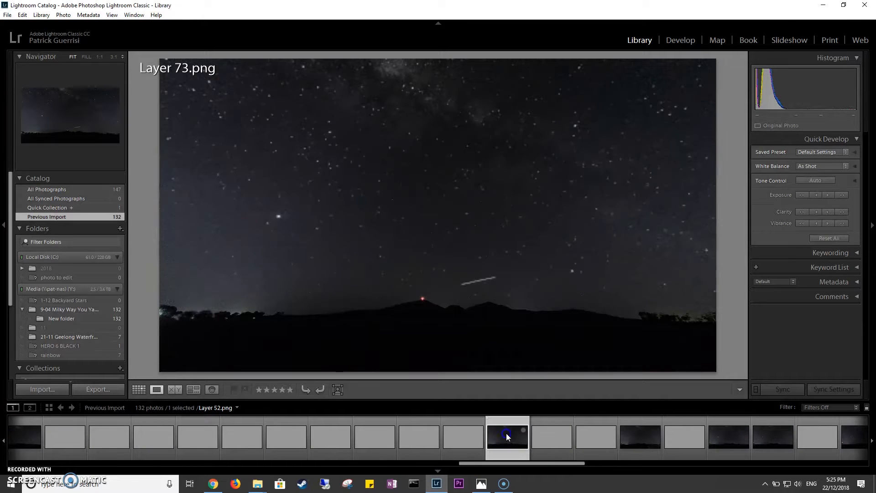
scroll(552, 455, "down", 5)
left_click(618, 437)
left_click_drag(625, 465, 64, 463)
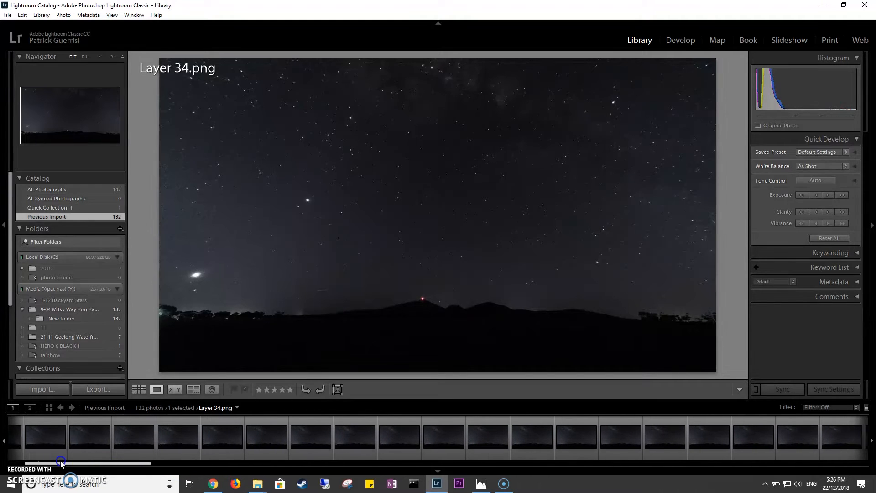
Preview Layer 126, pick Layer 122 as the frame to edit and open it in the Develop module.
left_click(141, 440)
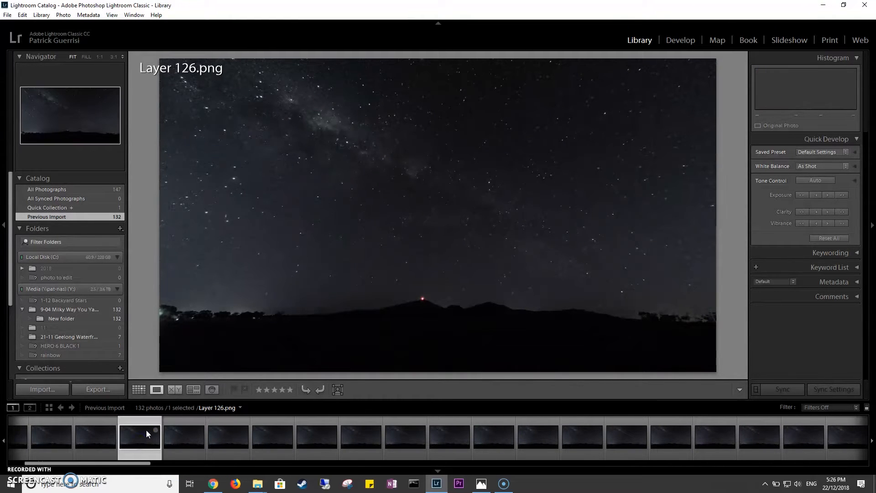
left_click(360, 432)
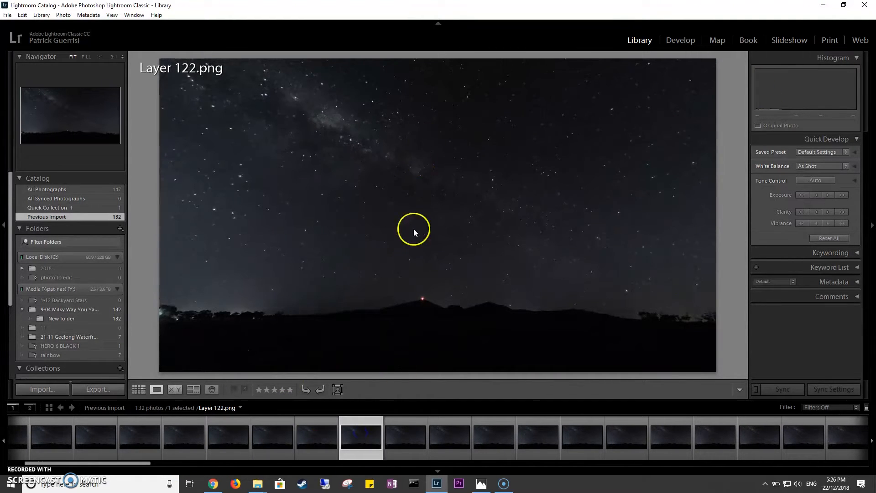
left_click(680, 40)
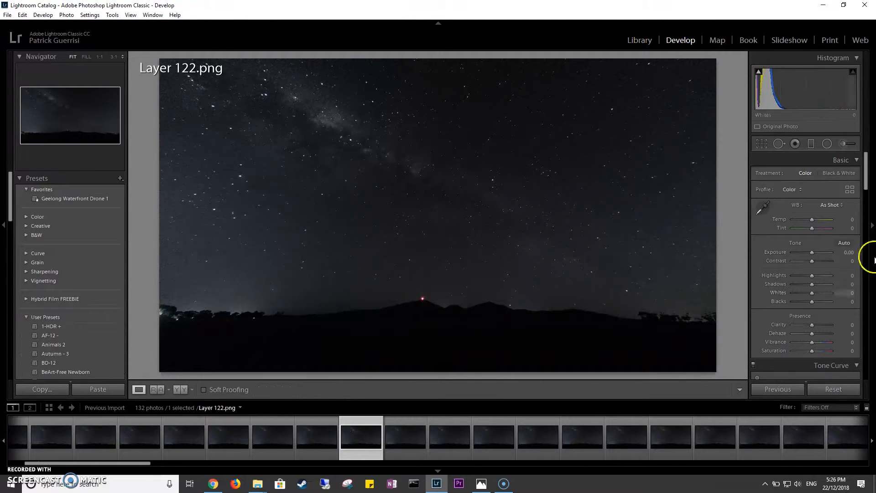
Set both the Vibrance and the Saturation of Layer 122 to +100.
left_click_drag(866, 170, 863, 297)
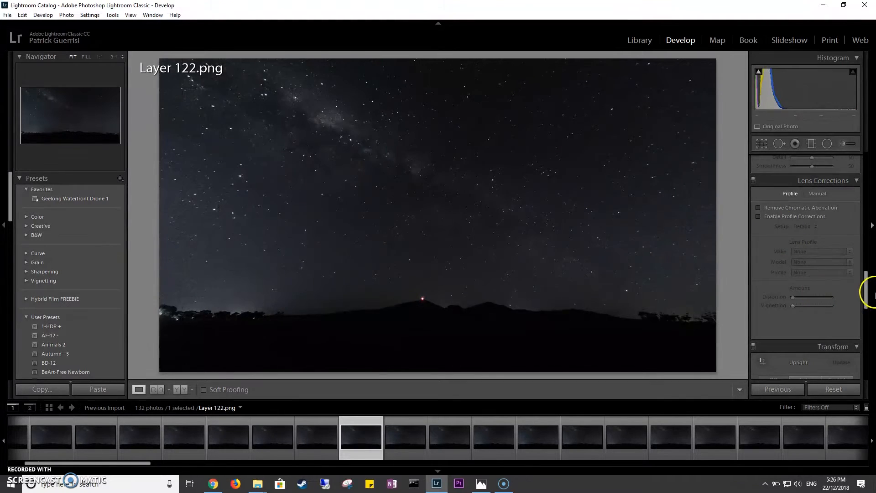
left_click_drag(869, 301, 846, 179)
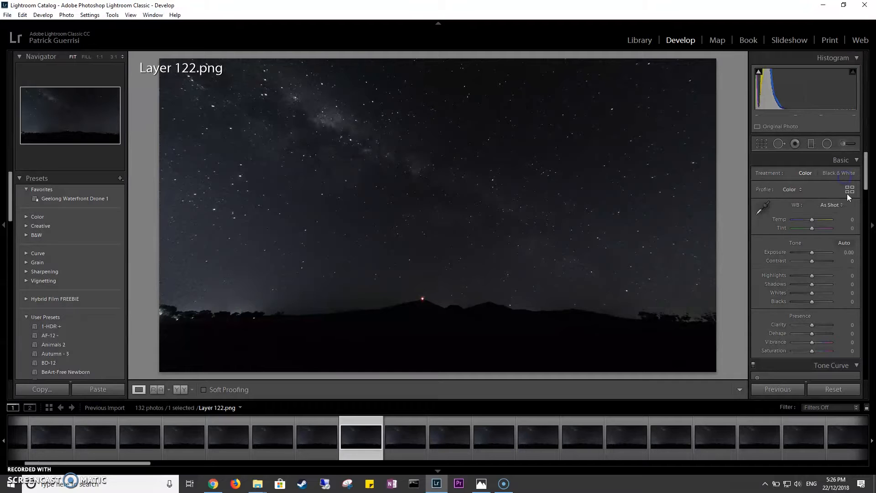
left_click_drag(866, 177, 849, 191)
left_click_drag(812, 244, 874, 249)
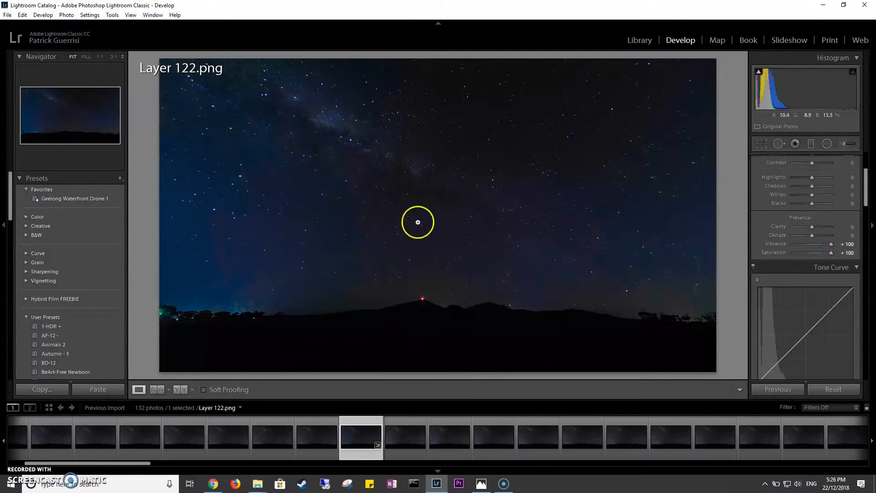
Adjust the white balance of Layer 122 to a temperature of +2, checking the stars at 1:1.
left_click_drag(865, 195, 852, 133)
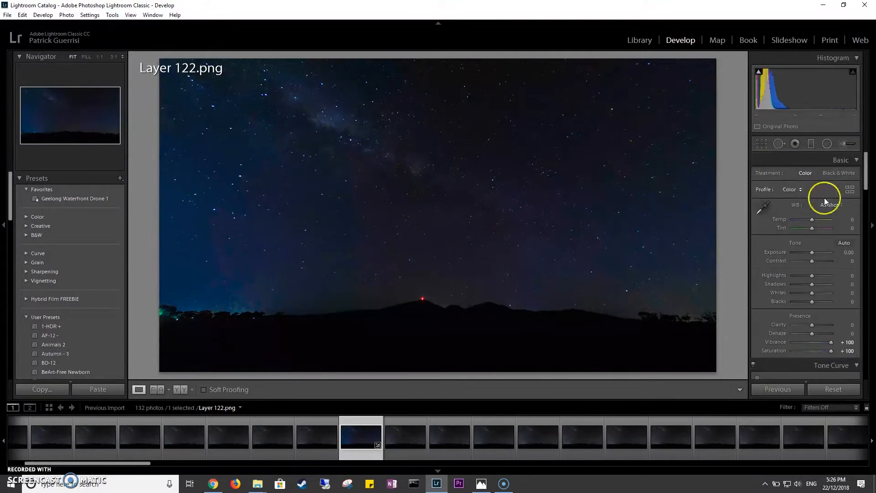
left_click(470, 114)
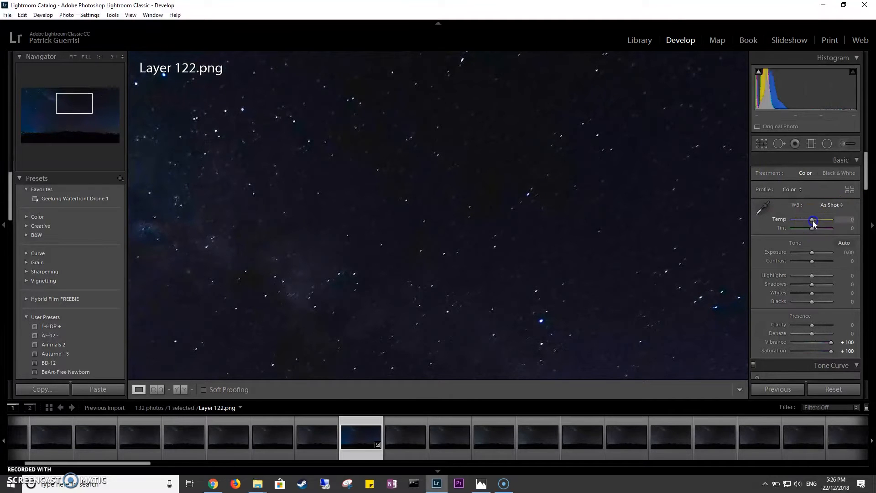
mouse_move(812, 224)
left_mouse_down()
mouse_move(818, 228)
mouse_move(811, 226)
left_mouse_up()
left_click_drag(814, 229, 813, 229)
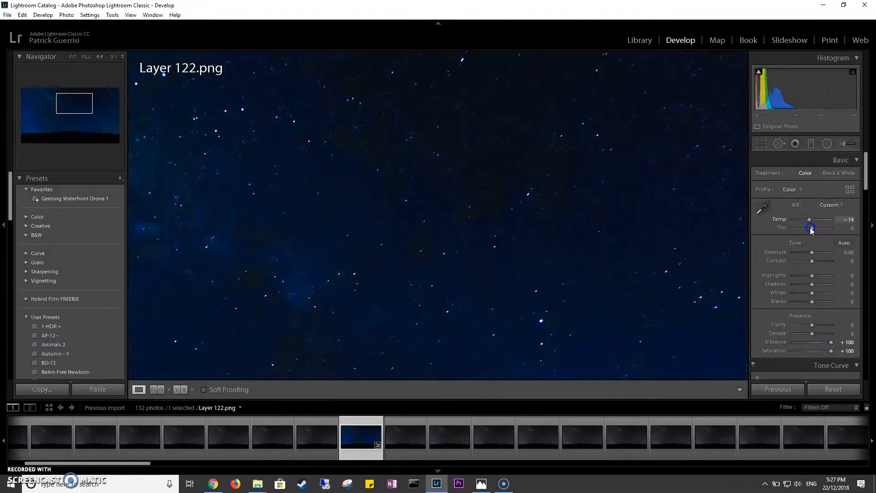
left_click_drag(813, 230, 815, 231)
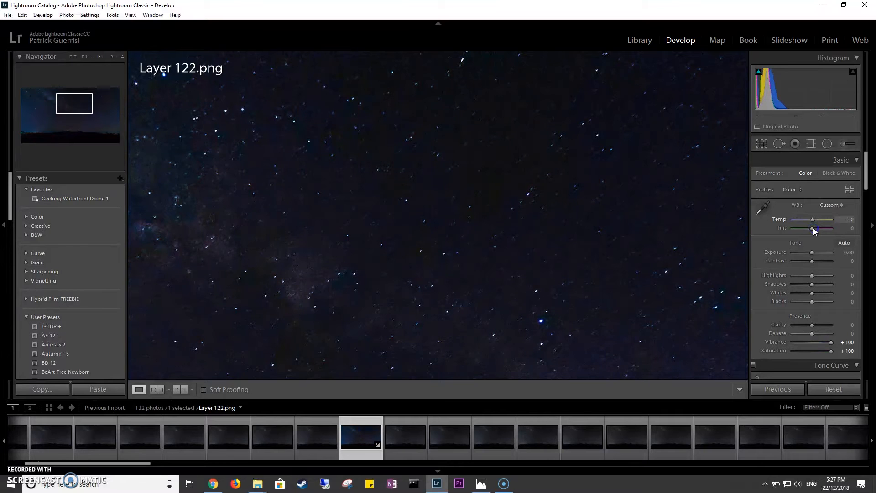
left_click(646, 239)
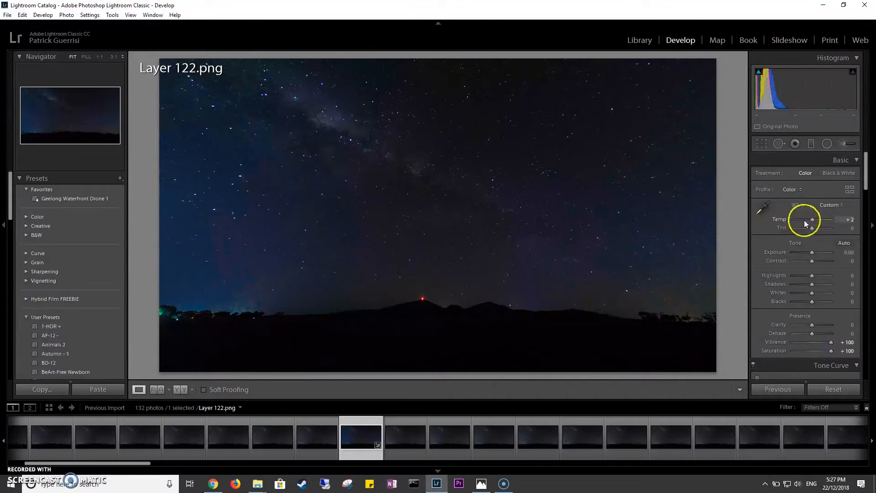
Set the white balance of Layer 122 to a temperature of +5 and a tint of -10, checking the stars at 1:1.
left_click_drag(813, 224, 811, 221)
left_click_drag(812, 222, 815, 221)
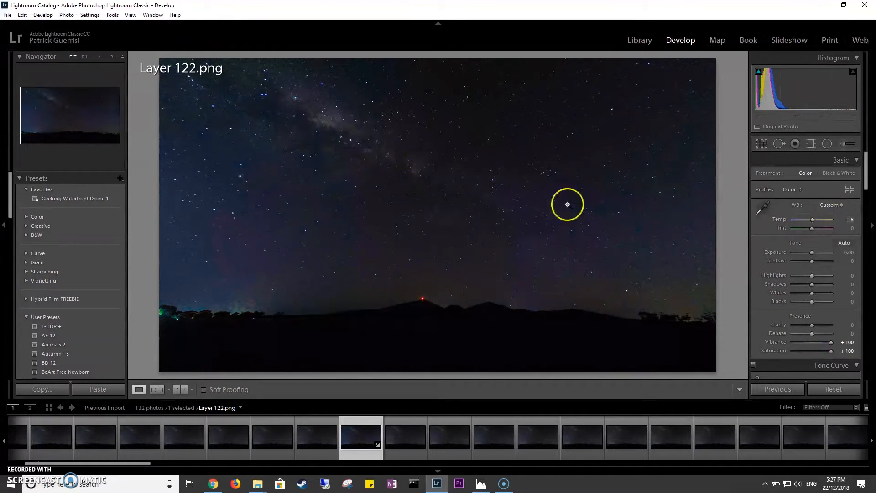
left_click(463, 186)
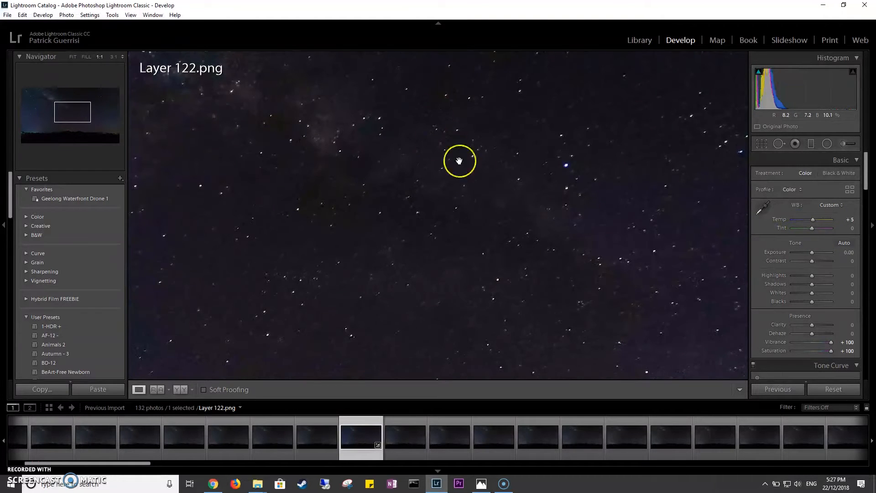
left_click_drag(433, 143, 443, 265)
left_click(443, 264)
left_click_drag(814, 232, 812, 233)
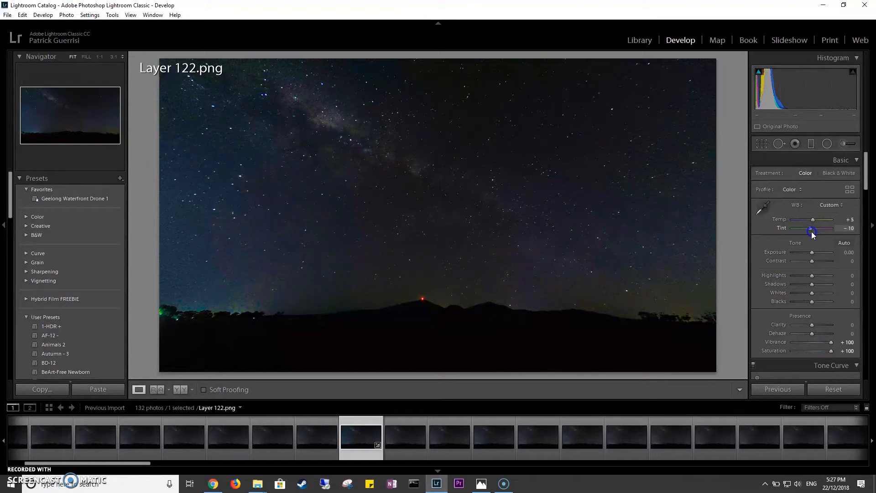
left_click_drag(810, 234, 813, 234)
Reset the Vibrance and the Saturation of Layer 122 to 0.
left_click(867, 178)
left_click_drag(867, 178, 853, 190)
double_click(831, 260)
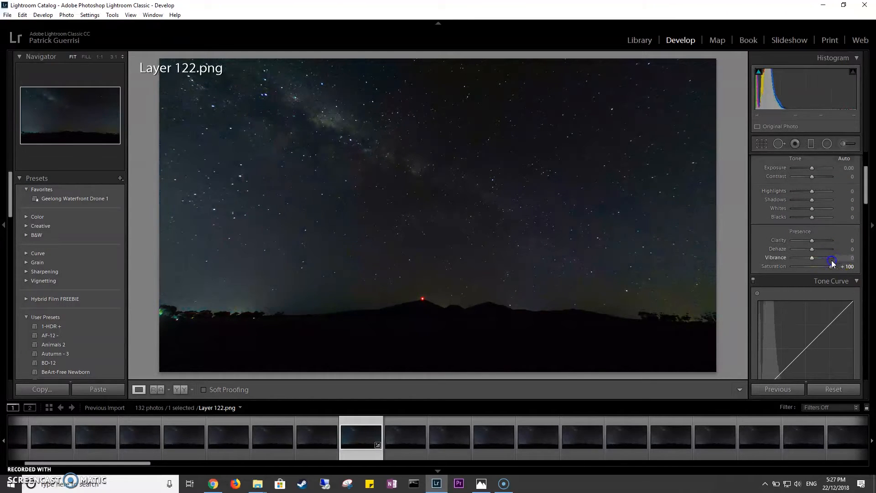
double_click(830, 268)
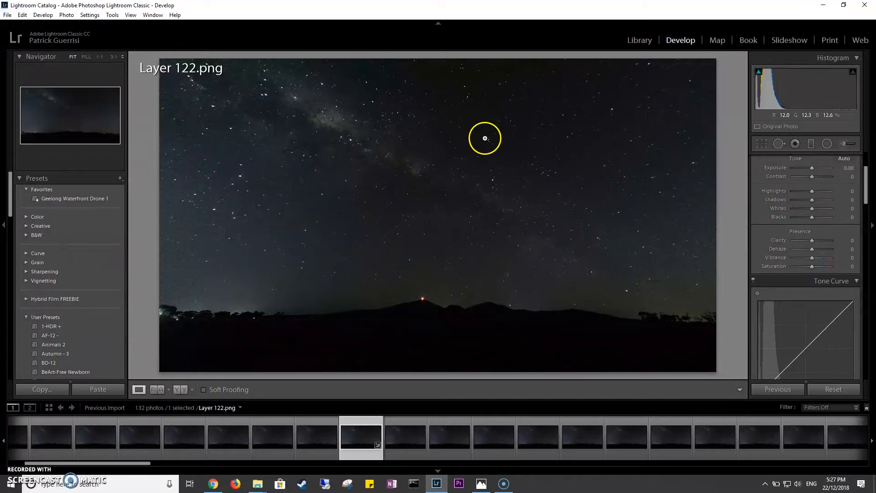
Inspect the sky up close and compare the white-balanced frame with its unedited version.
left_click(434, 181)
left_click(435, 182)
key("backslash")
key("backslash")
key("backslash")
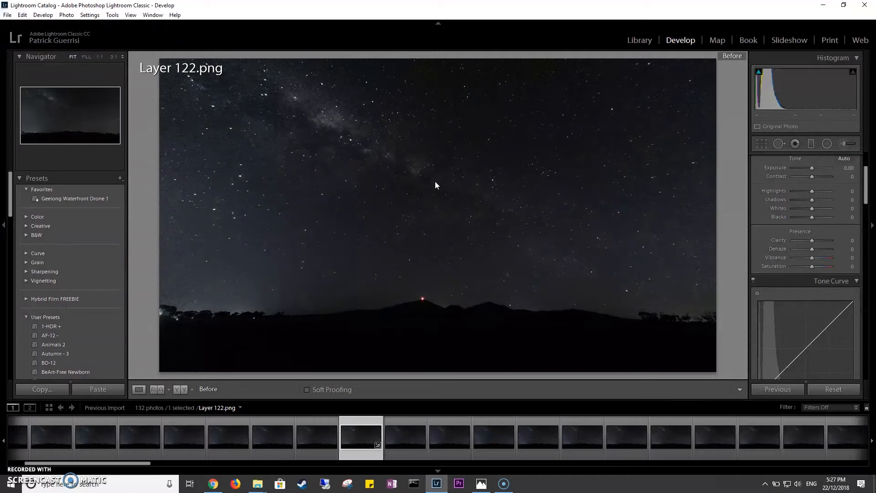
key("backslash")
key("backslash")
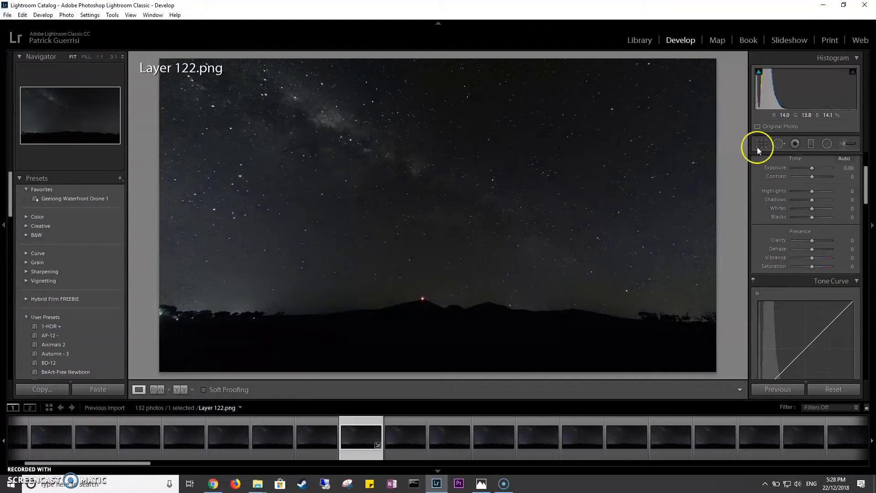
Remove chromatic aberration and enable lens profile corrections with the GoPro HERO6 Black profile.
left_click_drag(865, 187, 863, 288)
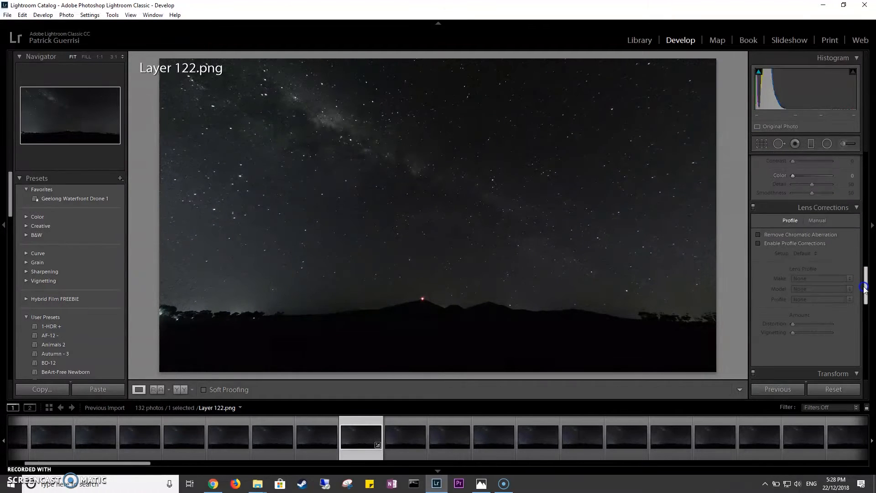
left_click(813, 236)
left_click(781, 244)
left_click(822, 280)
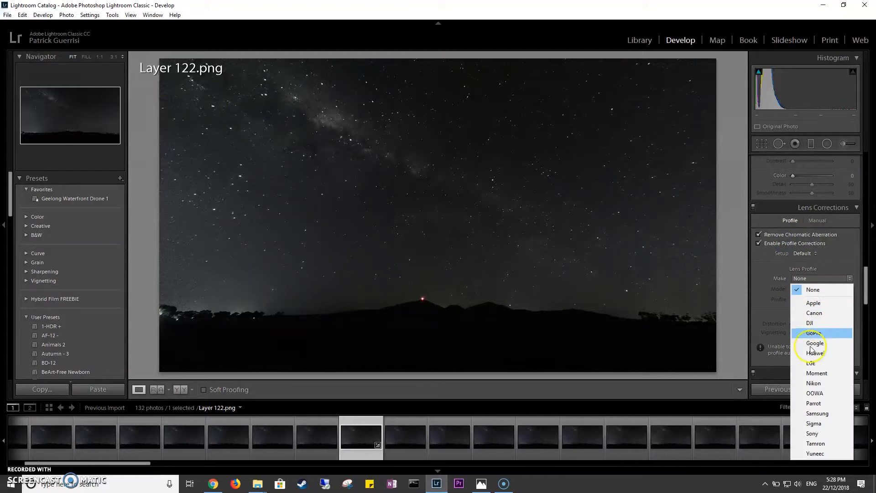
left_click(819, 332)
left_click(826, 288)
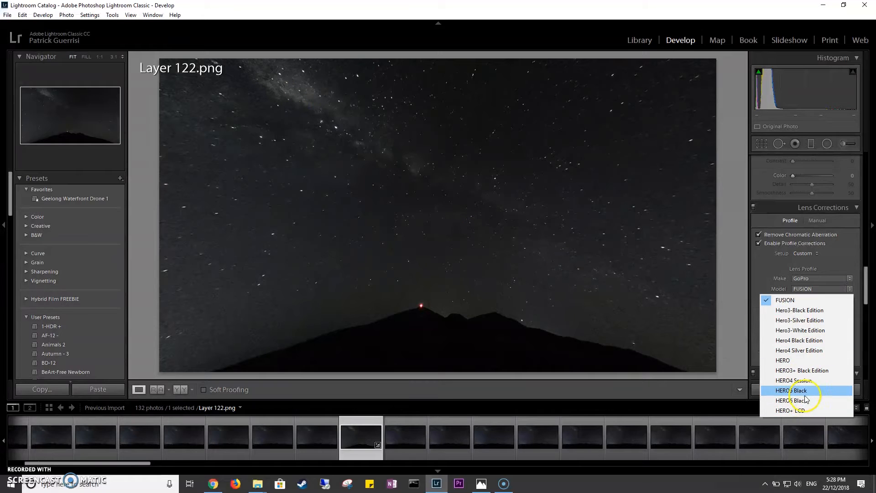
left_click(796, 400)
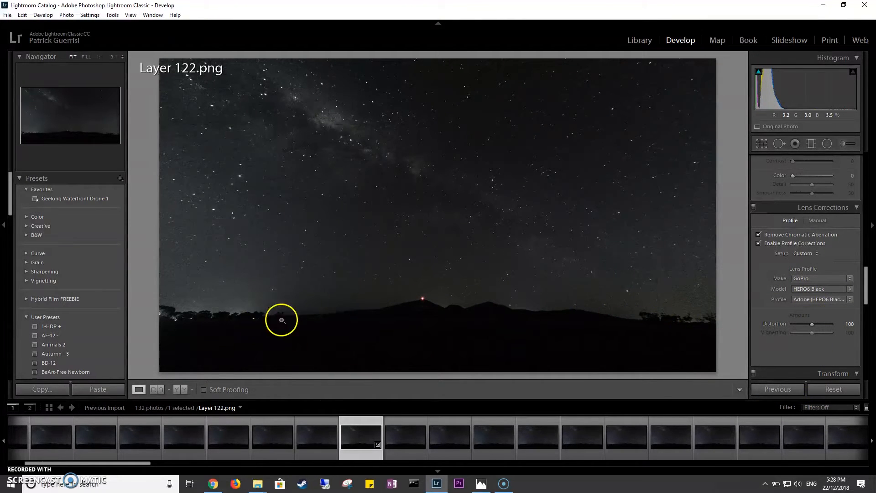
Try a luminance noise reduction of 71, checking the sky at 1:1 and against the unedited frame.
left_click(867, 294)
left_click_drag(867, 295, 866, 169)
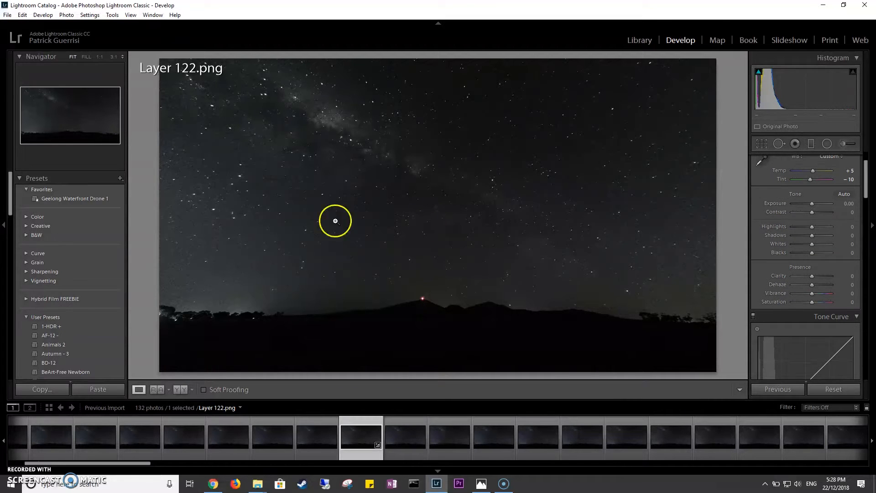
left_click(227, 191)
left_click(268, 210)
left_click_drag(866, 169, 870, 274)
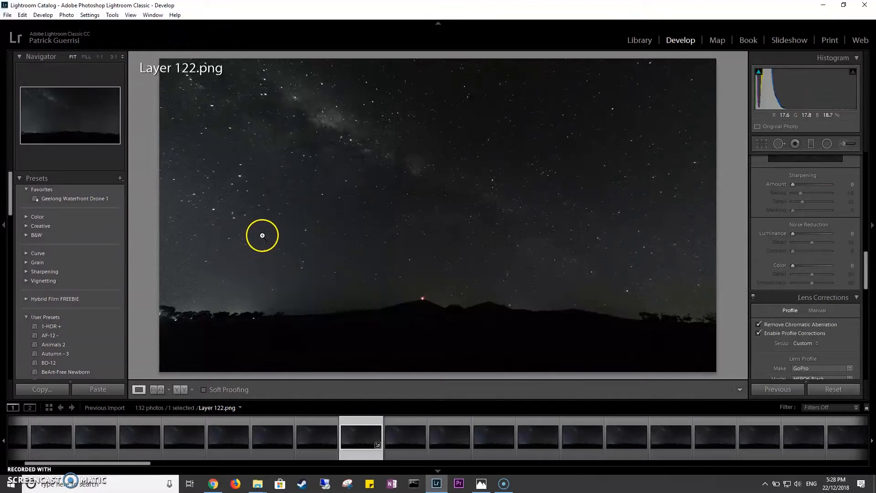
left_click(264, 221)
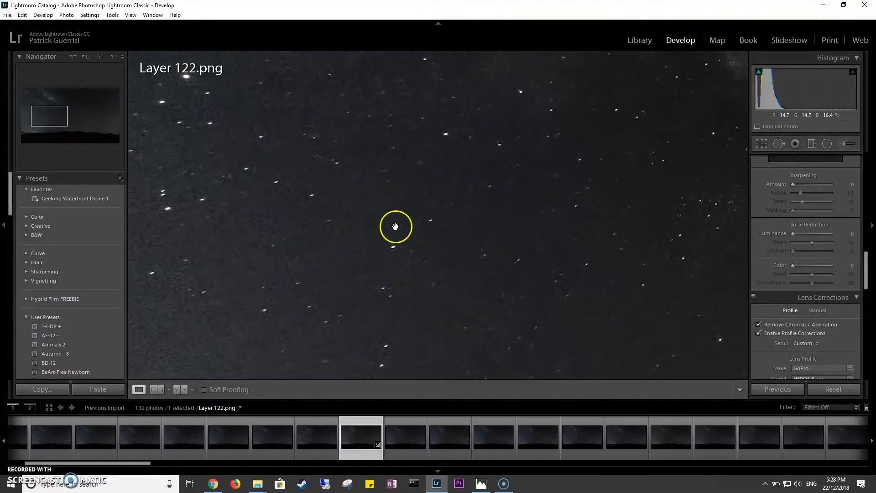
left_click_drag(794, 234, 820, 237)
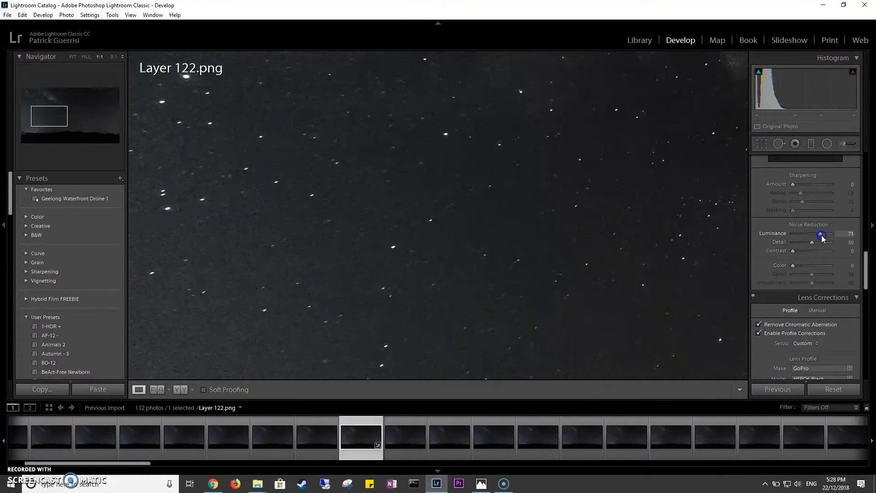
left_click(360, 201)
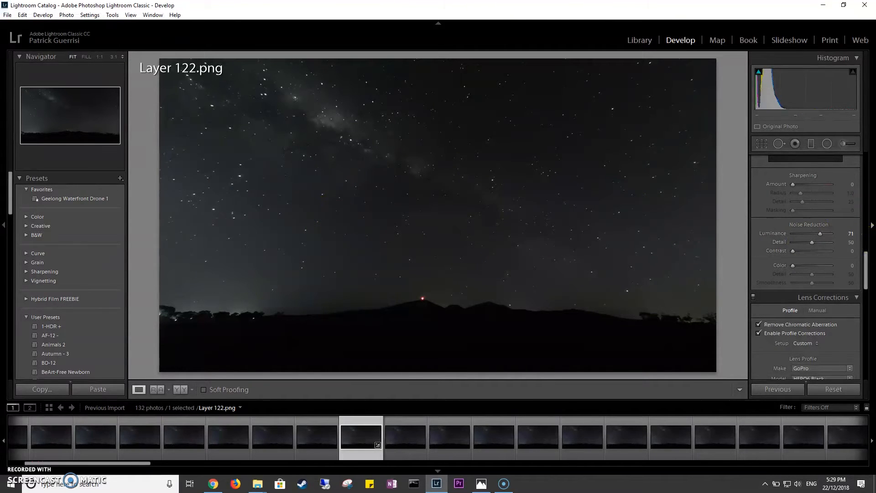
key("backslash")
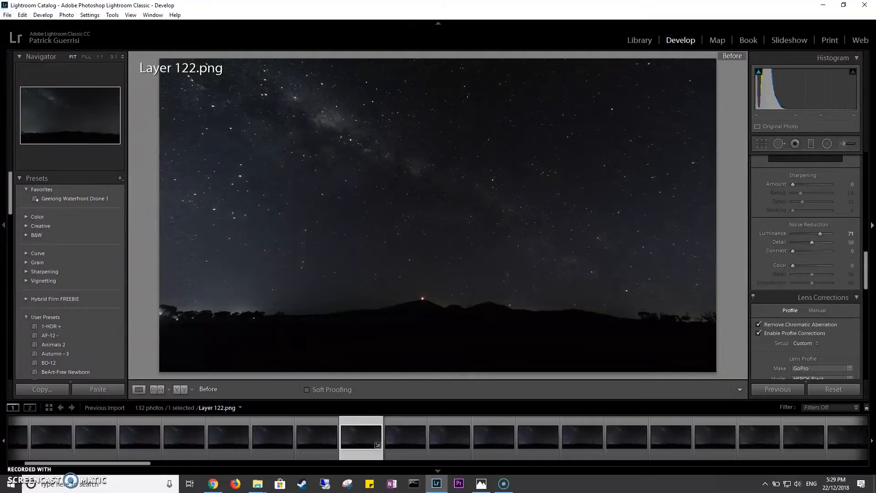
key("backslash")
key("backslash")
key("backslash")
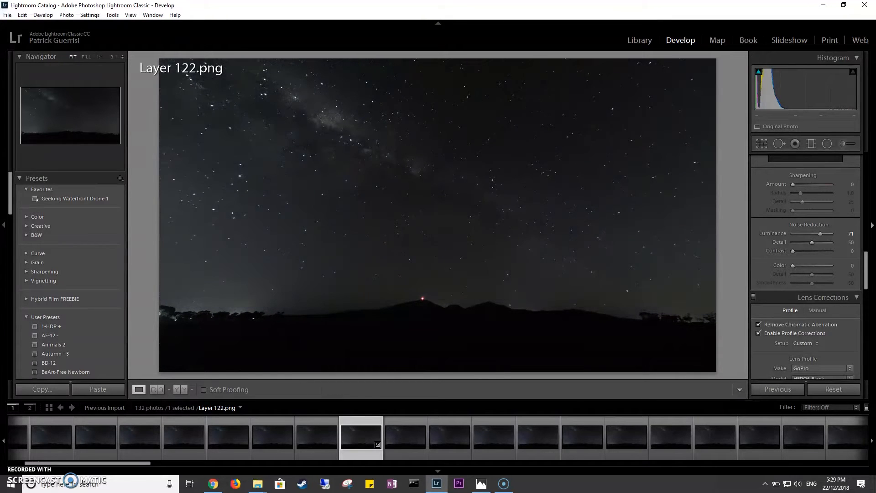
Set the luminance noise reduction to 46 with a detail of 48, checking the stars at 1:1.
left_click_drag(819, 234, 815, 237)
left_click(264, 256)
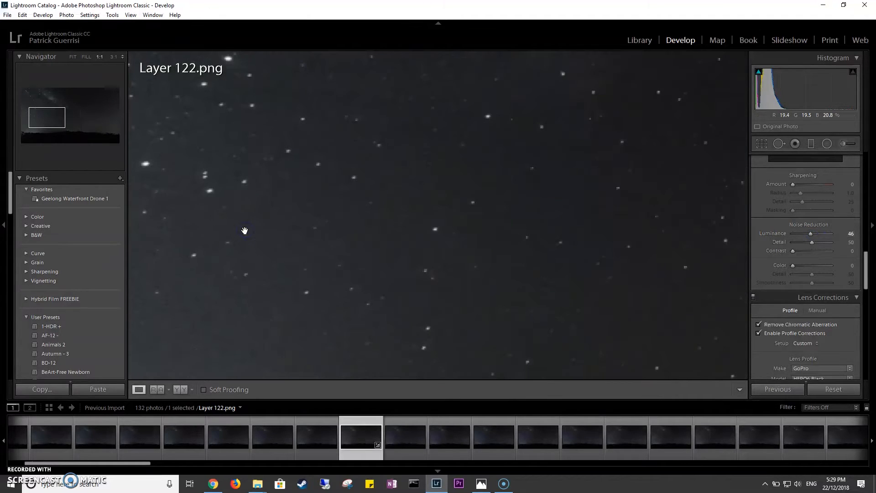
left_click(244, 230)
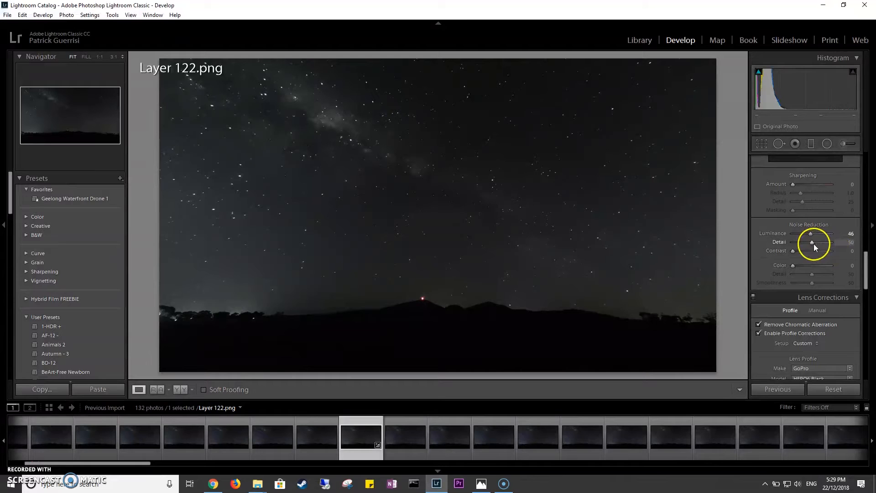
mouse_move(814, 244)
left_mouse_down()
mouse_move(839, 247)
mouse_move(788, 249)
mouse_move(834, 250)
mouse_move(812, 250)
left_mouse_up()
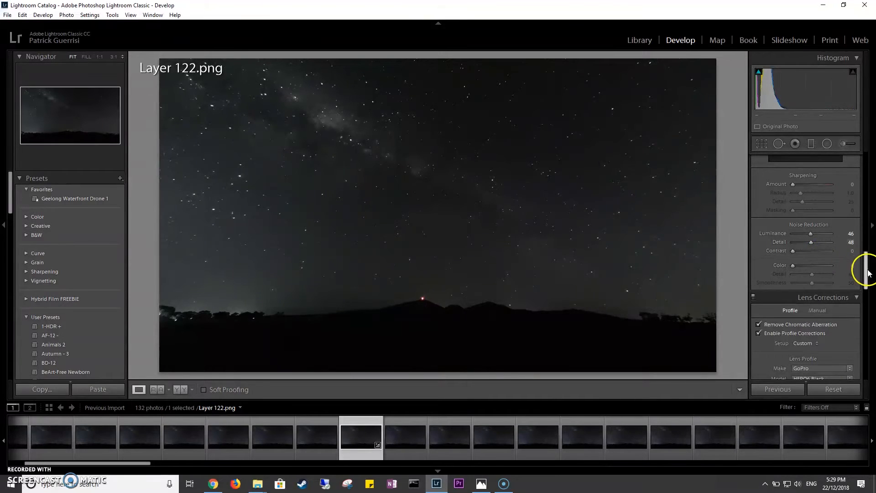
Adjust the tone of the frame to Highlights -67, Shadows -52, Whites +38 and Blacks +5.
left_click_drag(867, 279, 869, 175)
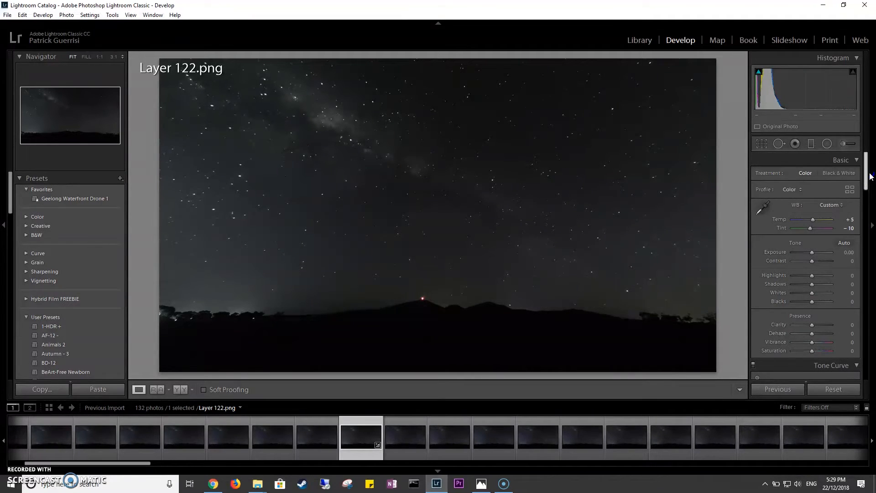
mouse_move(869, 175)
left_mouse_down()
mouse_move(872, 370)
mouse_move(860, 171)
left_mouse_up()
scroll(808, 246, "down", 2)
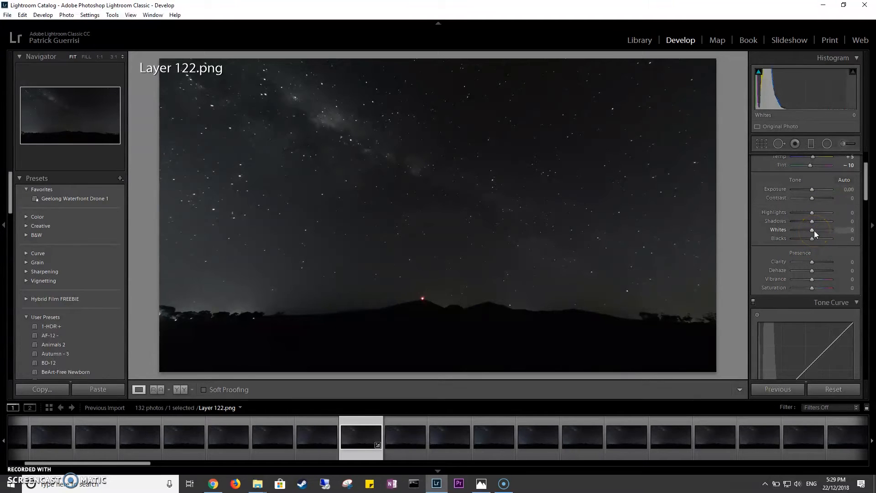
mouse_move(814, 233)
left_mouse_down()
mouse_move(823, 241)
mouse_move(810, 234)
left_mouse_up()
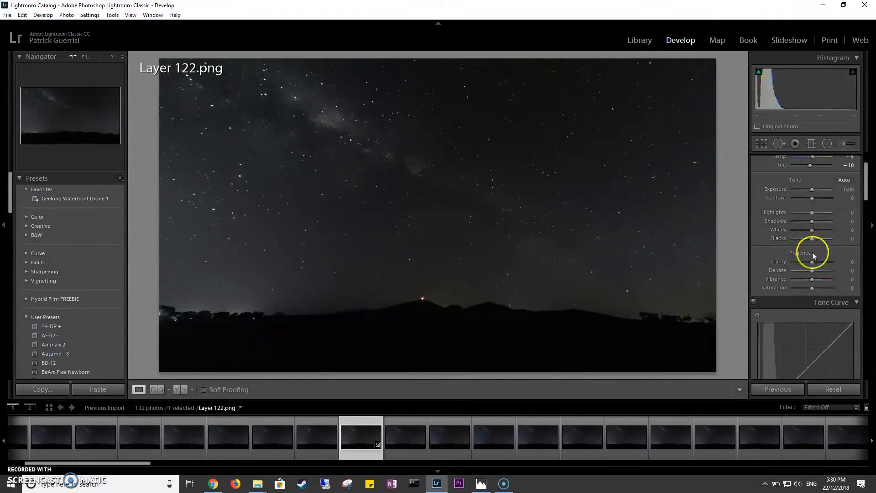
mouse_move(811, 231)
left_mouse_down()
mouse_move(820, 235)
mouse_move(781, 225)
mouse_move(826, 228)
mouse_move(781, 233)
mouse_move(802, 234)
mouse_move(823, 218)
mouse_move(798, 219)
mouse_move(813, 242)
left_mouse_up()
double_click(820, 234)
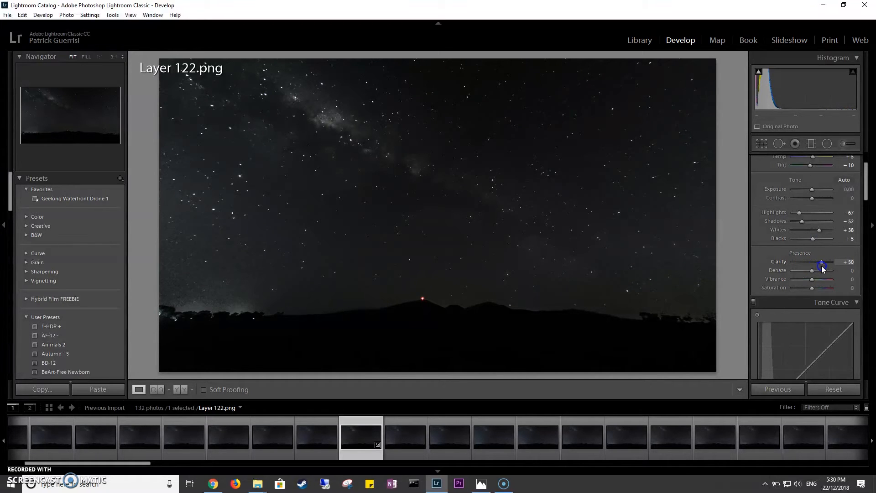
Set Clarity to +55, Dehaze to +29, Vibrance to +50 and Saturation to +48.
mouse_move(813, 270)
left_mouse_down()
mouse_move(821, 268)
mouse_move(795, 266)
mouse_move(816, 270)
mouse_move(819, 280)
left_mouse_up()
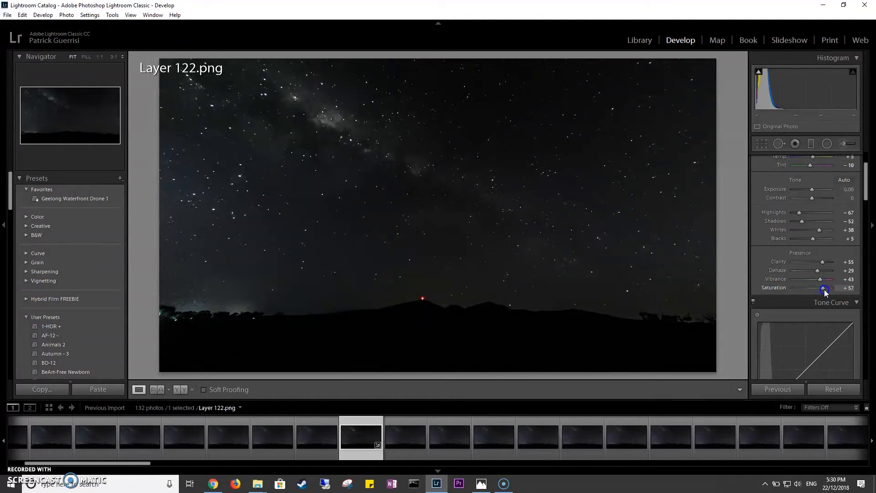
left_click_drag(827, 291, 821, 292)
Calibrate the primaries' hue and saturation to blue +24/+31, green +31/+48 and red +19/+24, with a shadows tint of -19.
left_click_drag(860, 180, 863, 359)
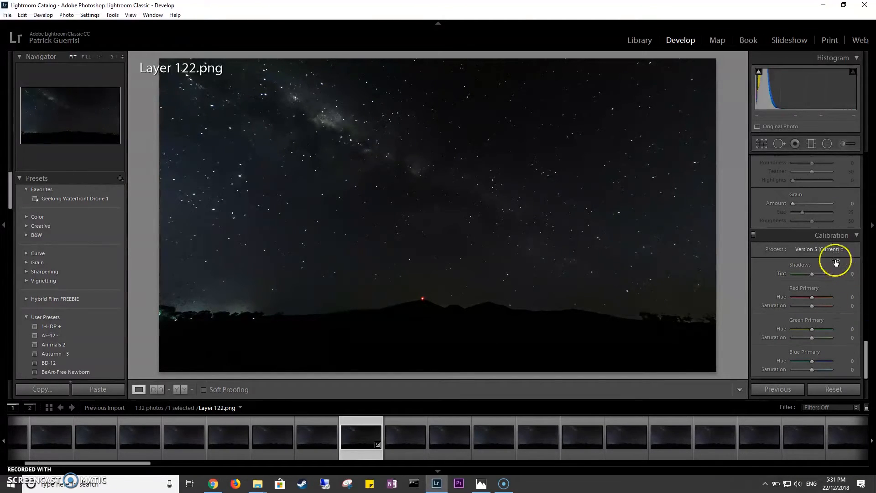
mouse_move(813, 361)
left_mouse_down()
mouse_move(832, 369)
mouse_move(820, 370)
left_mouse_up()
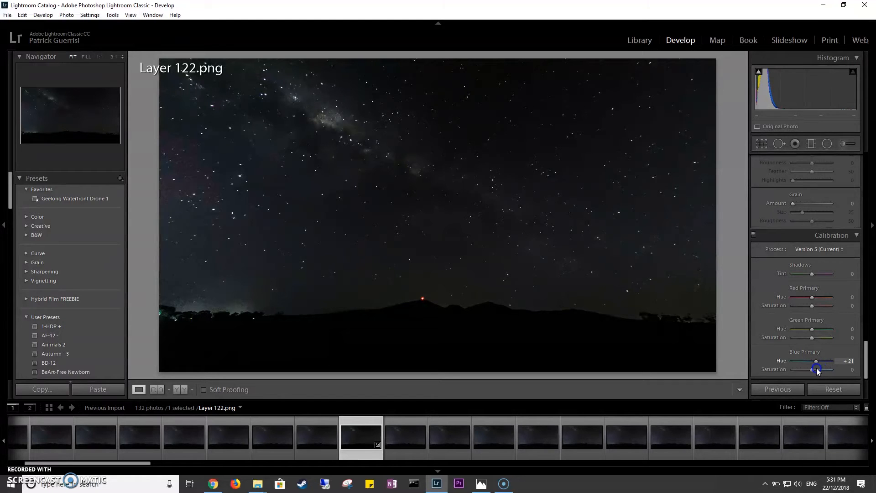
left_click_drag(821, 374, 817, 374)
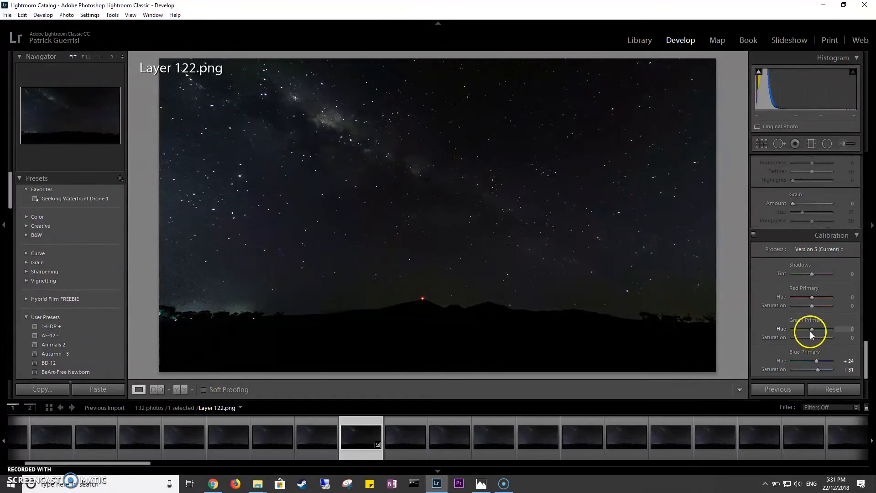
mouse_move(815, 332)
left_mouse_down()
mouse_move(835, 334)
mouse_move(820, 341)
left_mouse_up()
mouse_move(812, 297)
left_mouse_down()
mouse_move(840, 297)
mouse_move(777, 307)
mouse_move(804, 310)
mouse_move(806, 298)
mouse_move(819, 310)
left_mouse_up()
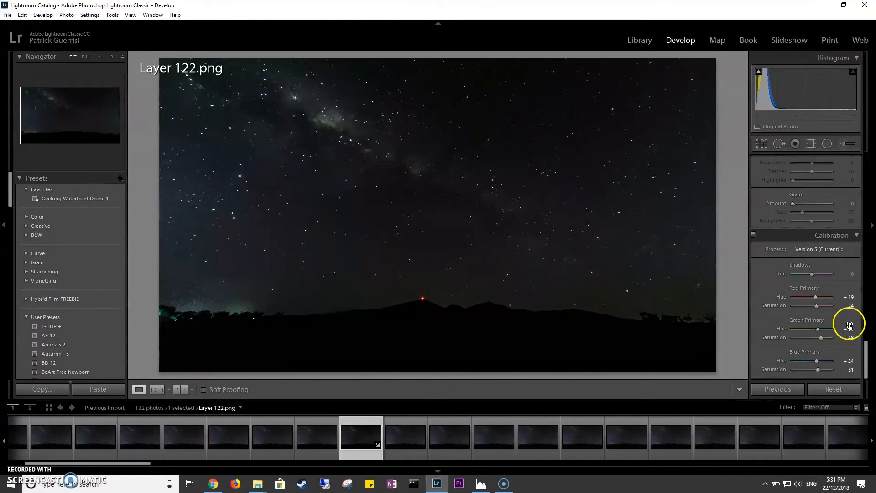
left_click_drag(812, 276, 806, 278)
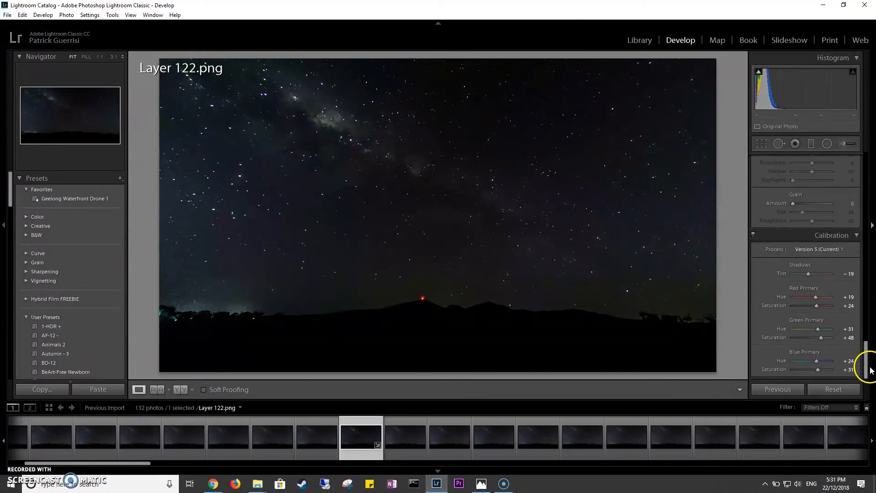
Apply the Level Upright correction to the frame and compare the edited Milky Way shot with the original.
left_click_drag(868, 363, 866, 305)
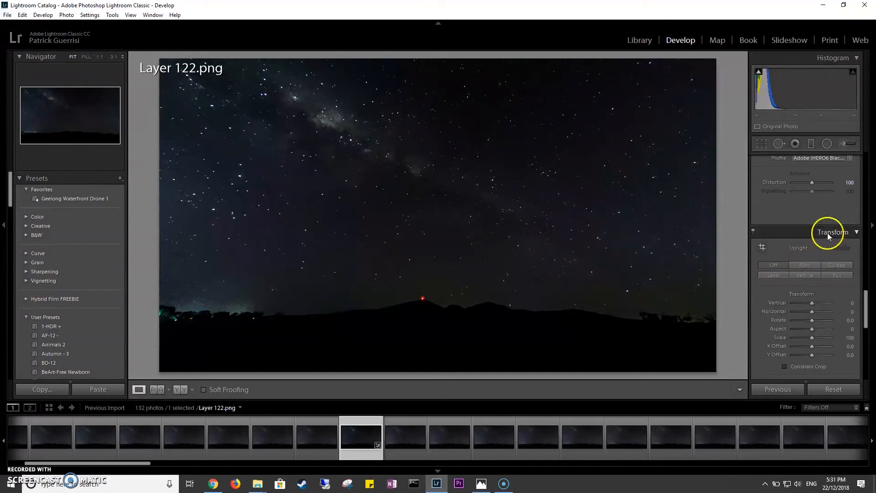
left_click(771, 277)
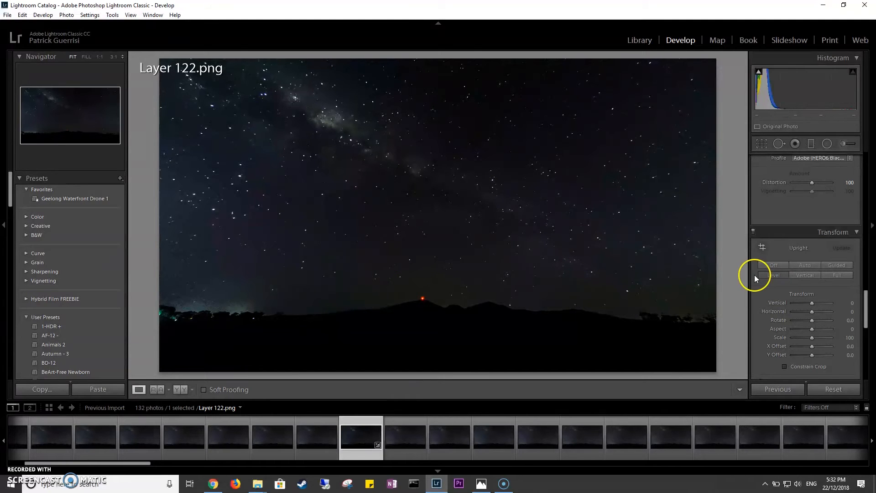
key("backslash")
key("backslash")
key("backslash")
key("backslash")
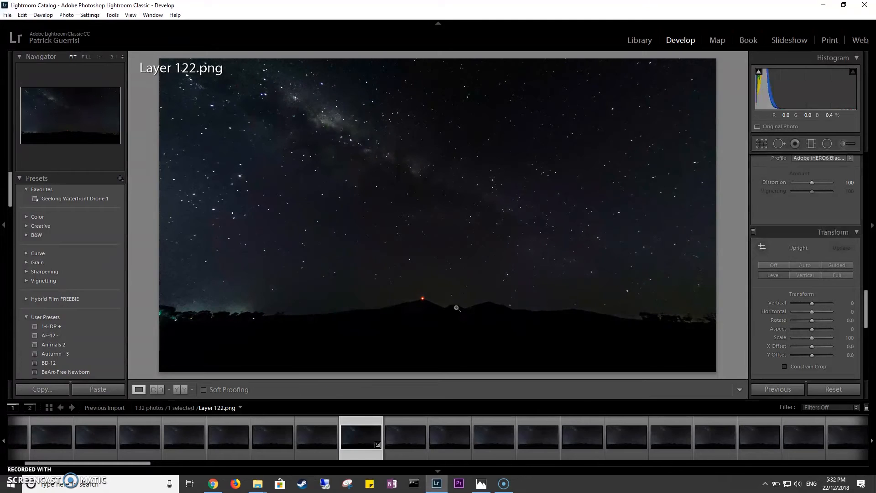
key("backslash")
key("backslash")
left_click_drag(864, 319, 851, 181)
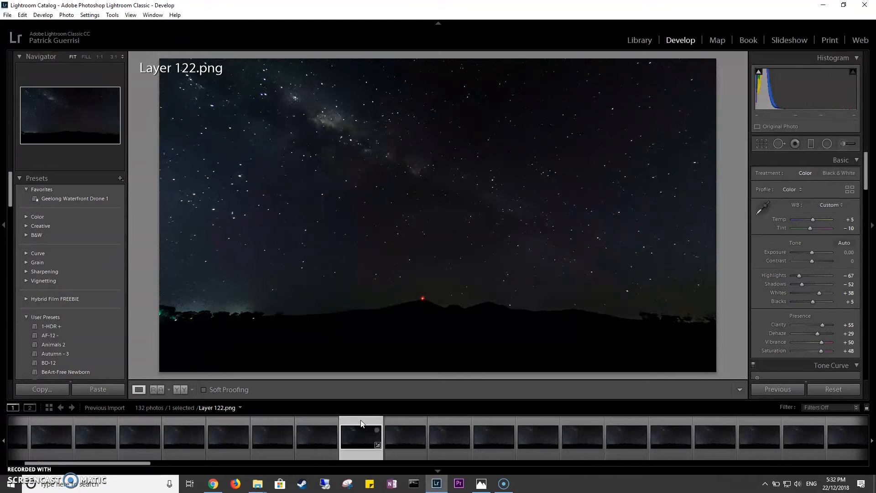
Synchronize Layer 122's develop settings across all the imported frames, keeping the preselected setting categories.
key("ctrl+a")
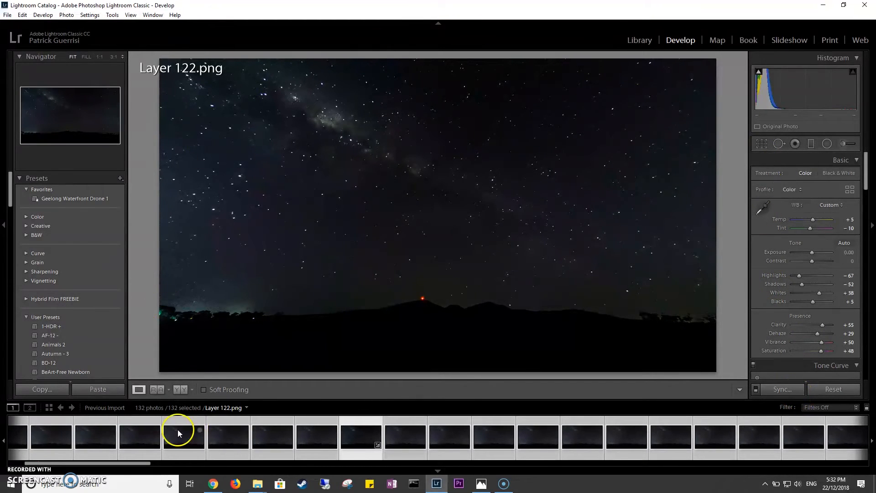
left_click(790, 389)
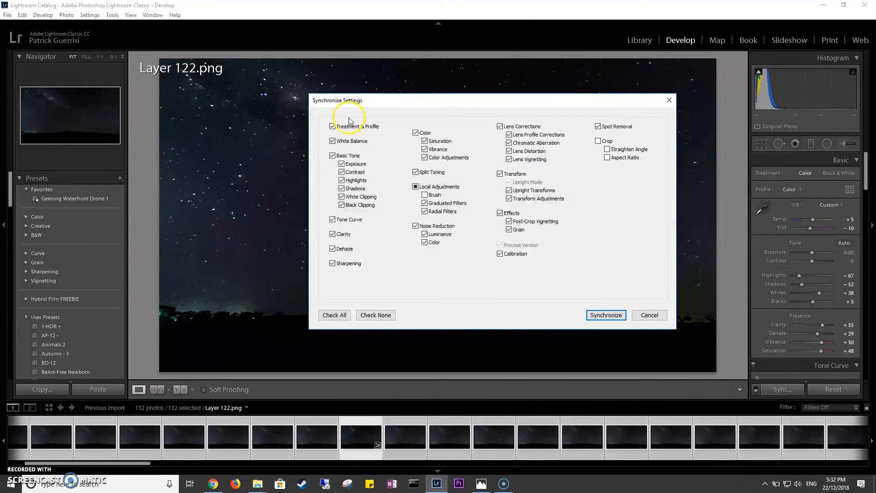
left_click_drag(336, 101, 306, 96)
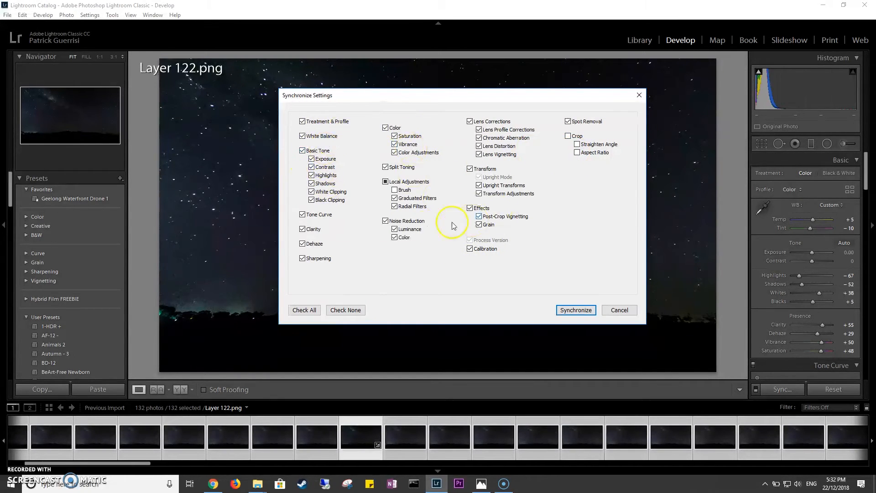
left_click(565, 313)
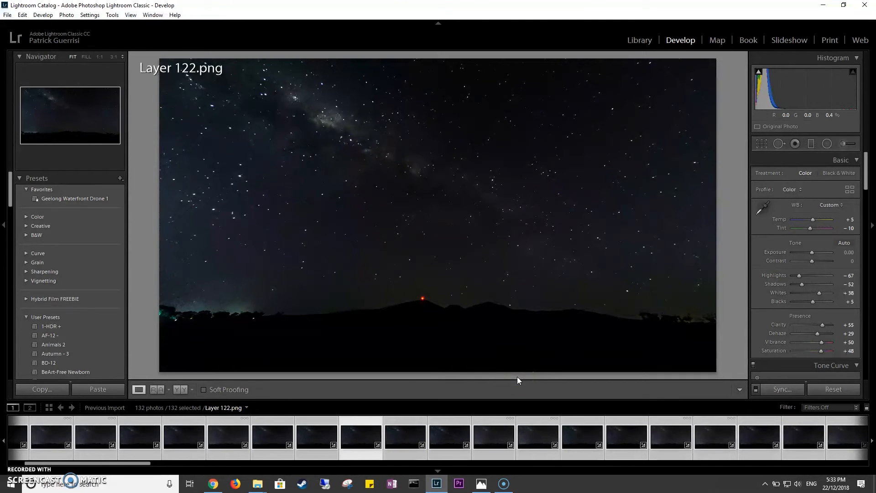
Bring up the export settings for all selected frames and set output sharpening for Screen with a High amount.
right_click(371, 422)
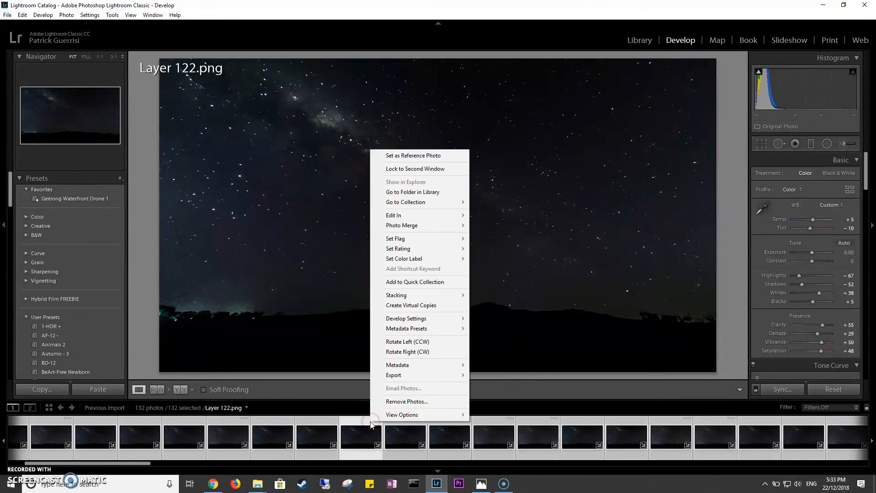
mouse_move(424, 375)
right_click(328, 422)
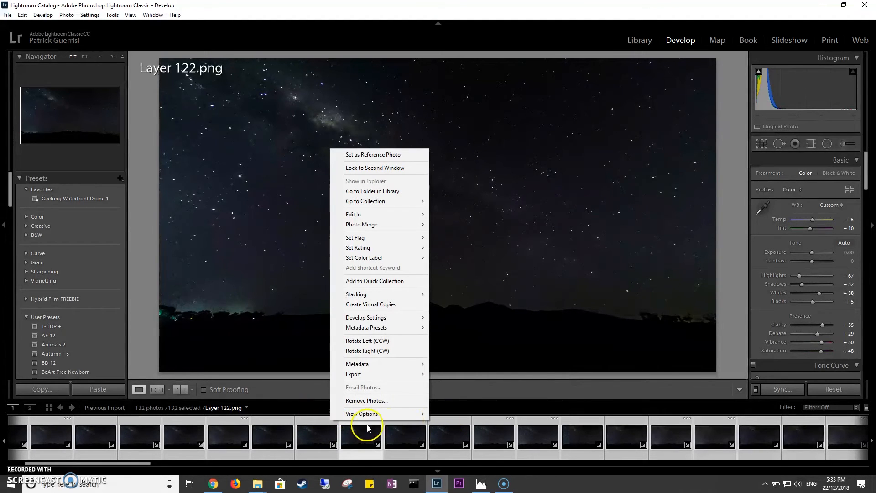
mouse_move(391, 375)
left_click(447, 375)
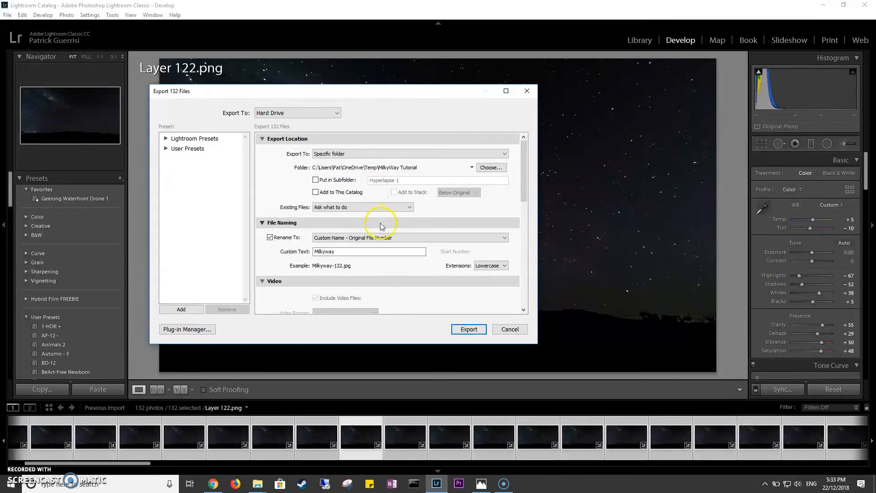
scroll(415, 251, "down", 3)
scroll(415, 251, "down", 5)
left_click(349, 168)
left_click(348, 177)
left_click(452, 168)
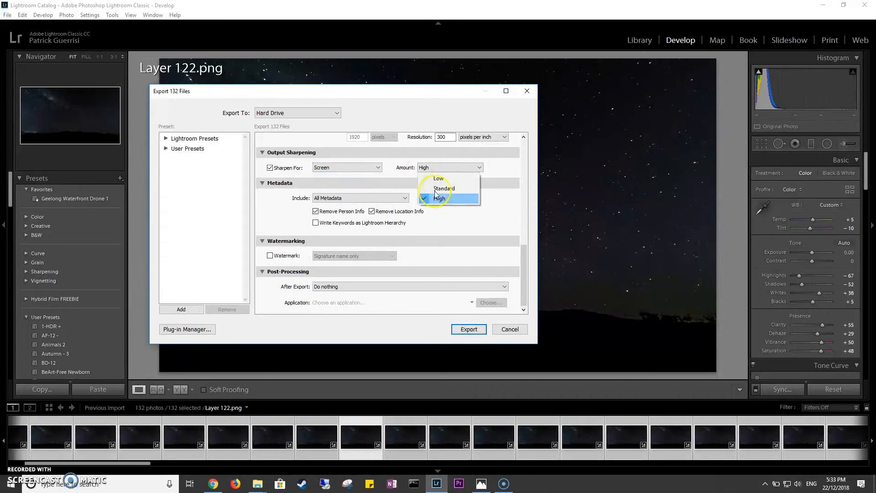
left_click(439, 198)
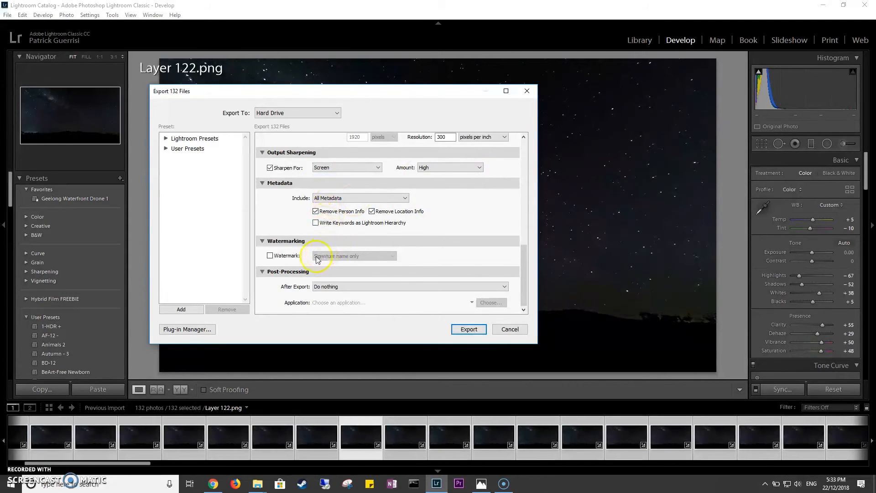
Review the JPEG quality and 300 pixels per inch resolution, try exporting the frames to the MilkyWay Tutorial folder, and cancel the export.
scroll(318, 258, "up", 5)
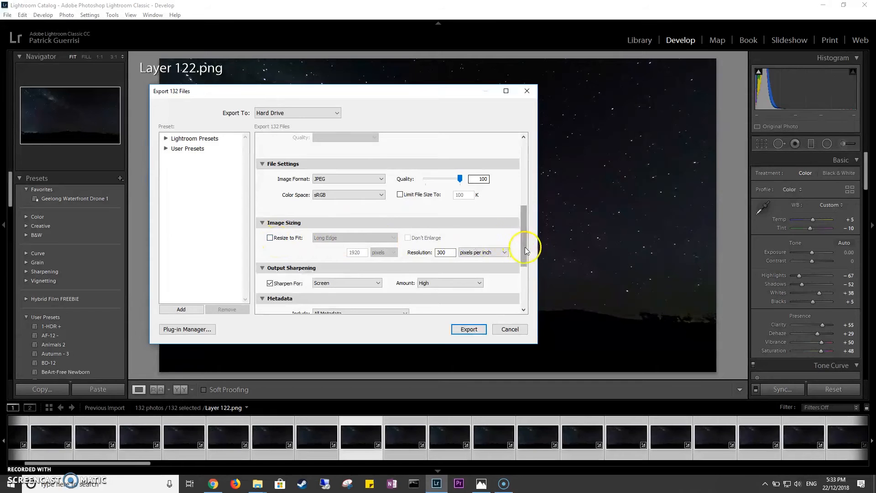
scroll(524, 246, "down", 1)
double_click(438, 233)
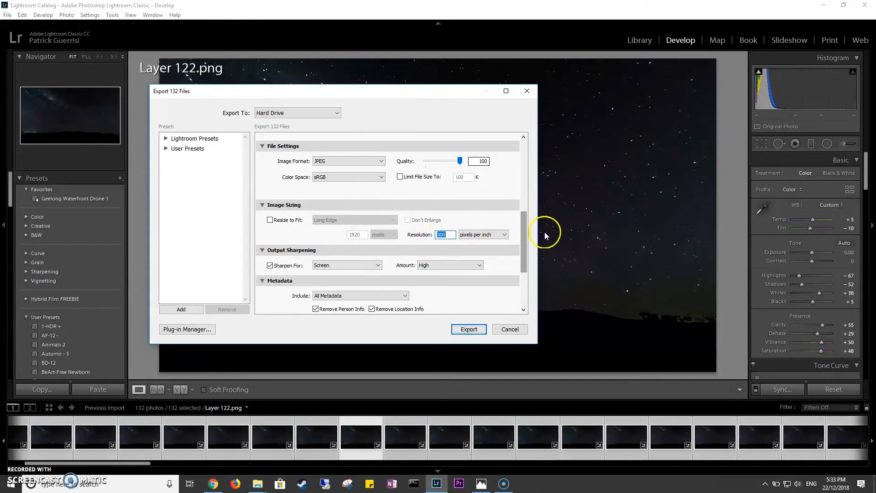
left_click_drag(522, 249, 524, 296)
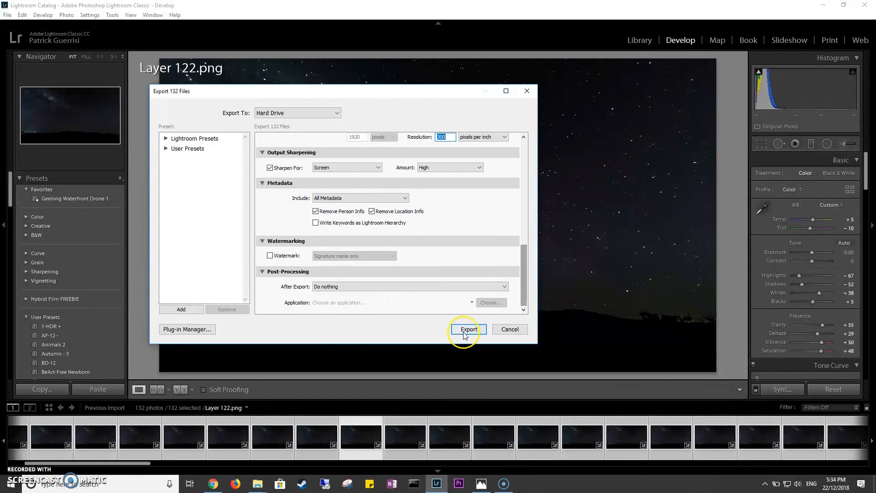
left_click(464, 332)
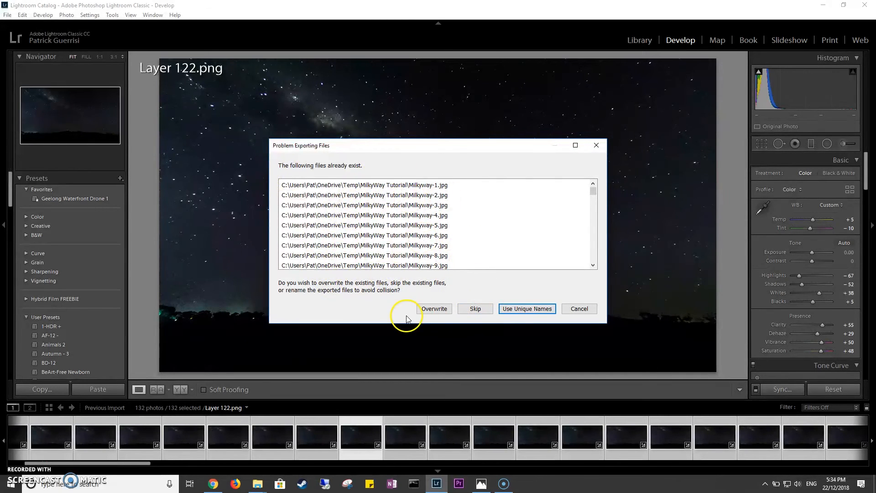
left_click(585, 308)
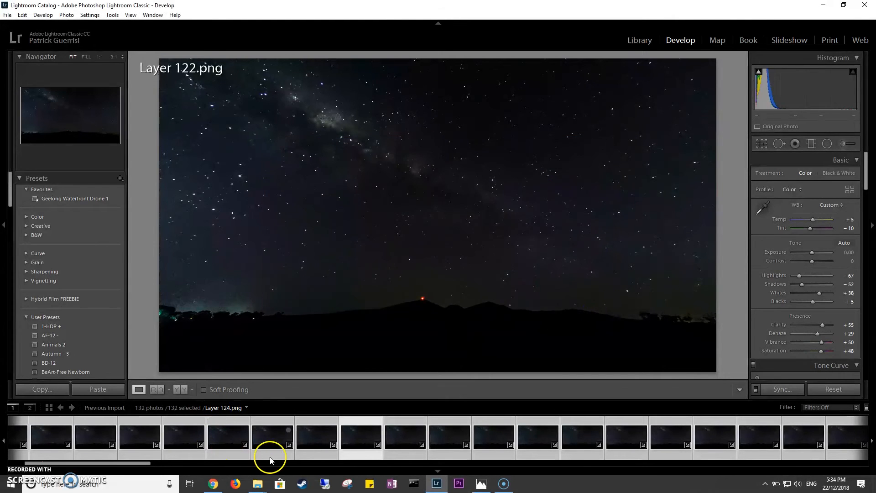
Close Lightroom, skipping the catalog backup this time, and switch to Premiere Pro.
left_click(861, 8)
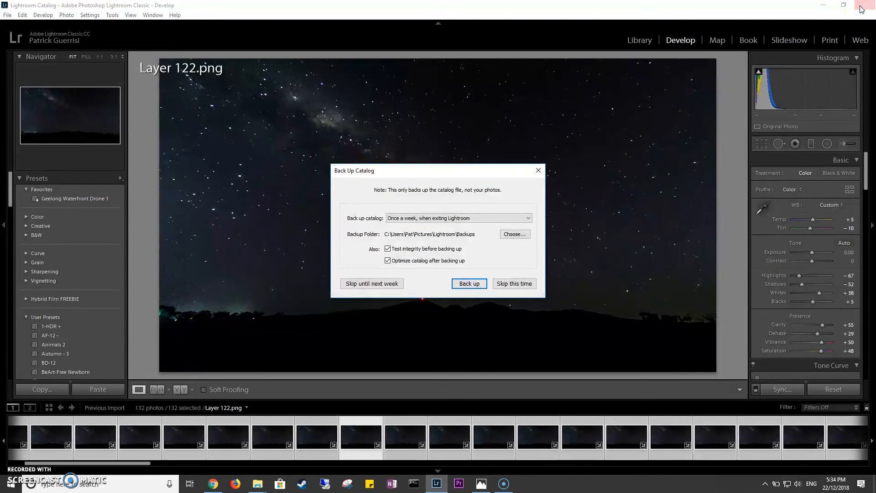
left_click(514, 284)
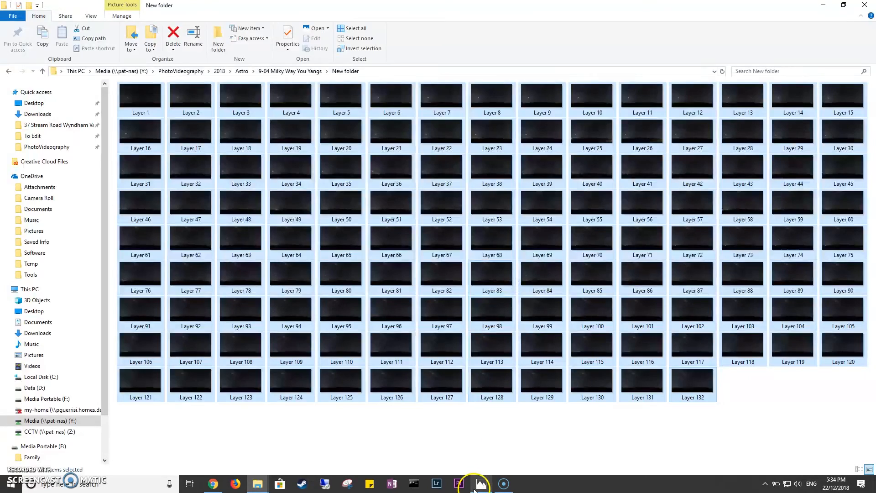
left_click(460, 484)
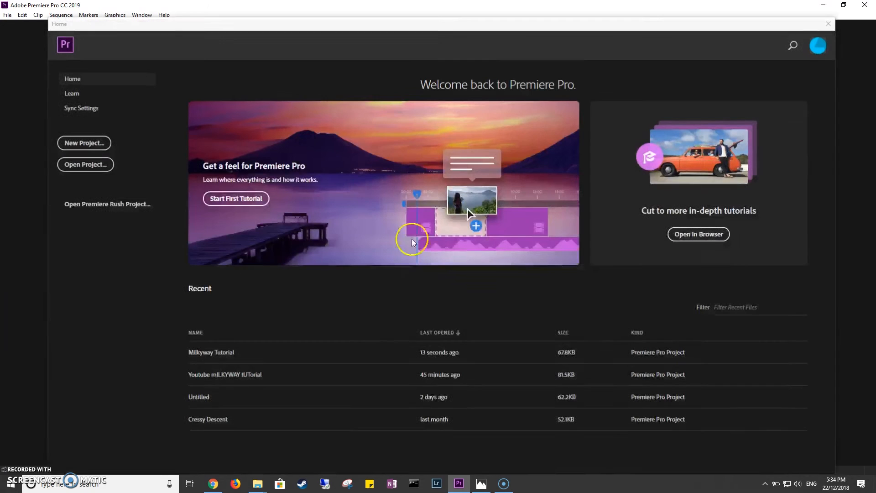
Create a new project named Milkyway Tutorial in the Youtube Tutorials location, overwriting the existing project of that name.
left_click(84, 144)
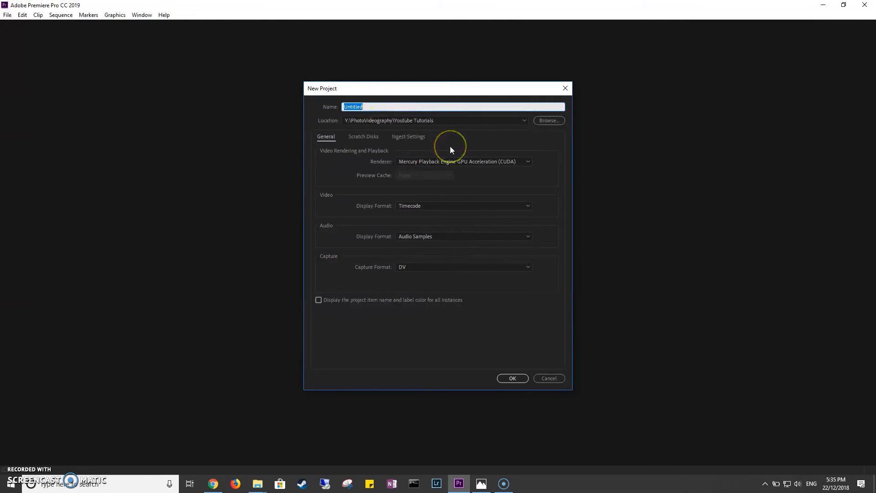
type("Milkyway Tutorial")
left_click(520, 380)
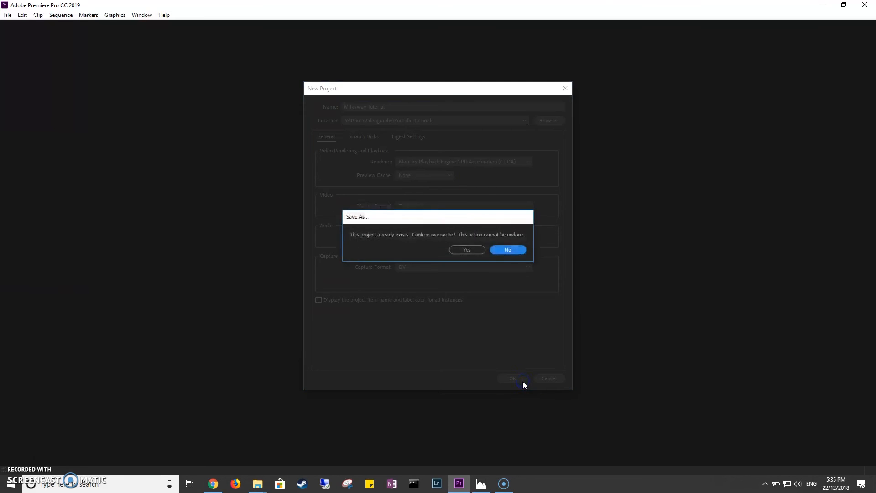
left_click(458, 251)
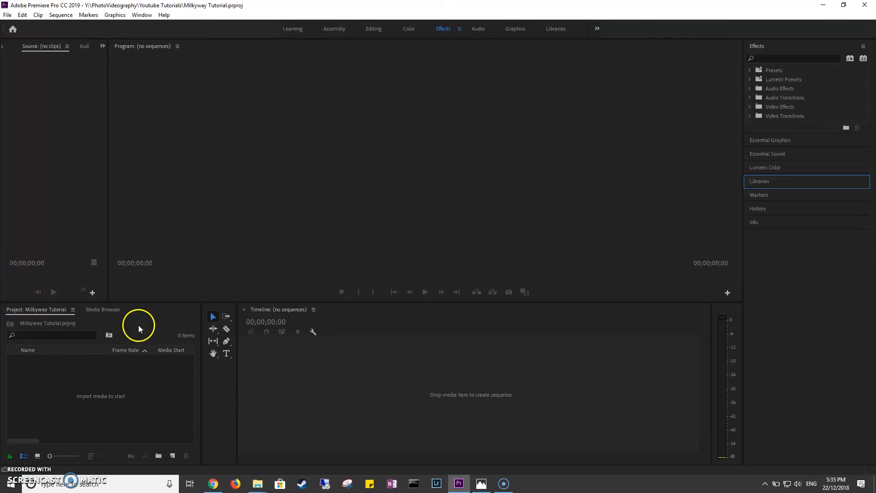
Start a media import and browse to the MilkyWay Tutorial folder inside OneDrive's Temp folder.
left_click_drag(139, 302, 139, 288)
double_click(118, 389)
scroll(255, 114, "up", 4)
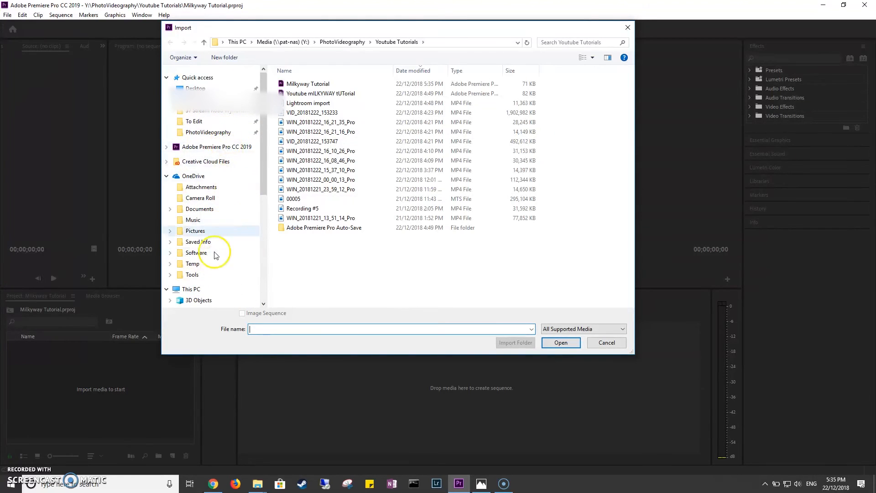
left_click(194, 176)
double_click(299, 152)
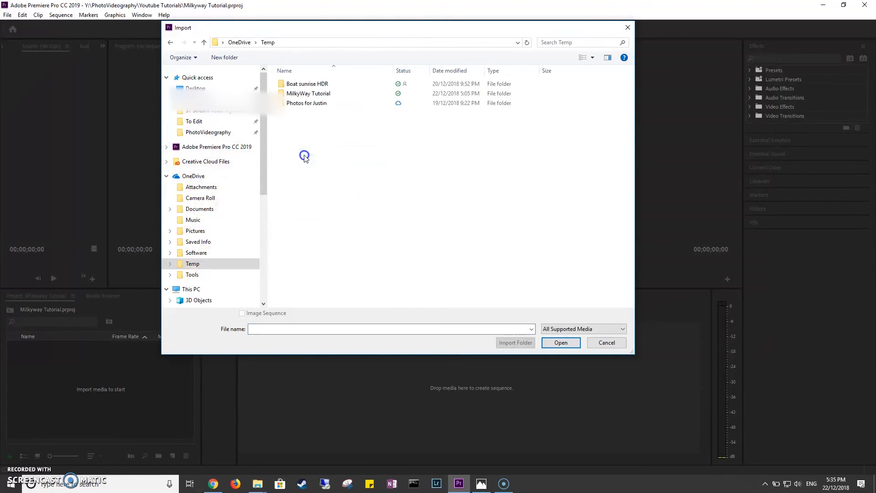
left_click(309, 95)
double_click(309, 96)
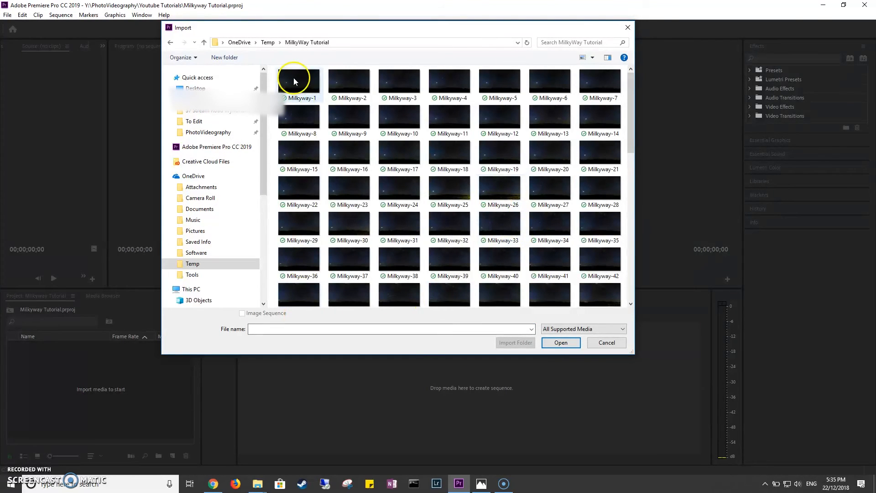
Import the numbered frames as an image sequence starting from Milkyway-1.
left_click_drag(332, 30, 364, 46)
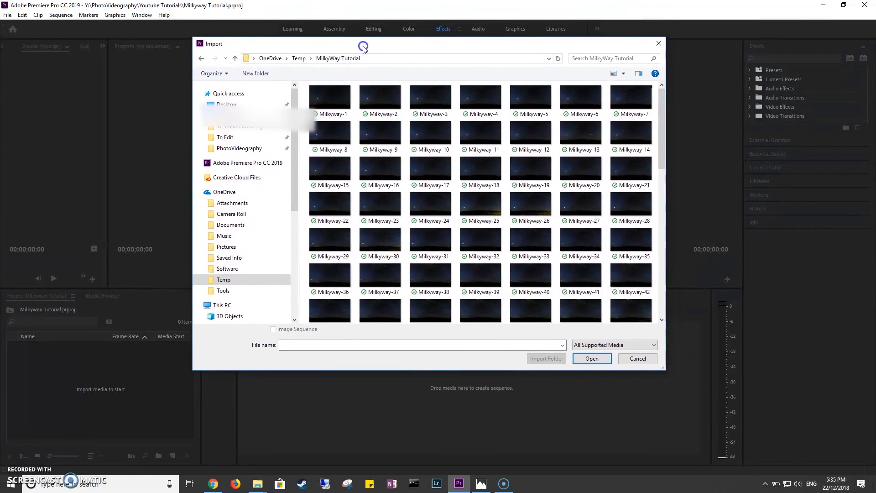
left_click(345, 107)
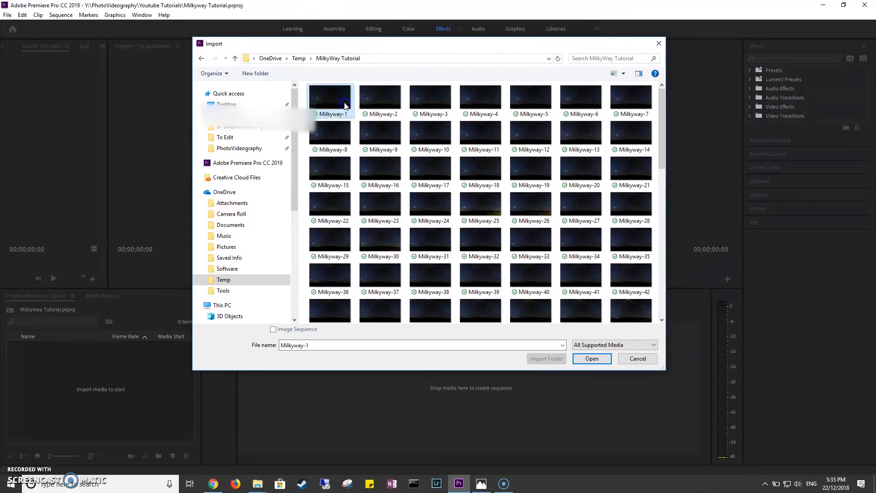
left_click(273, 330)
left_click(604, 359)
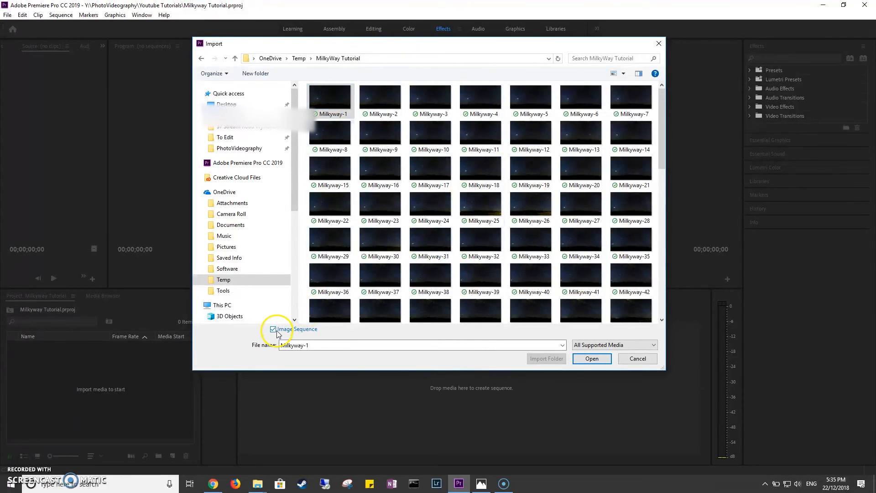
left_click(592, 359)
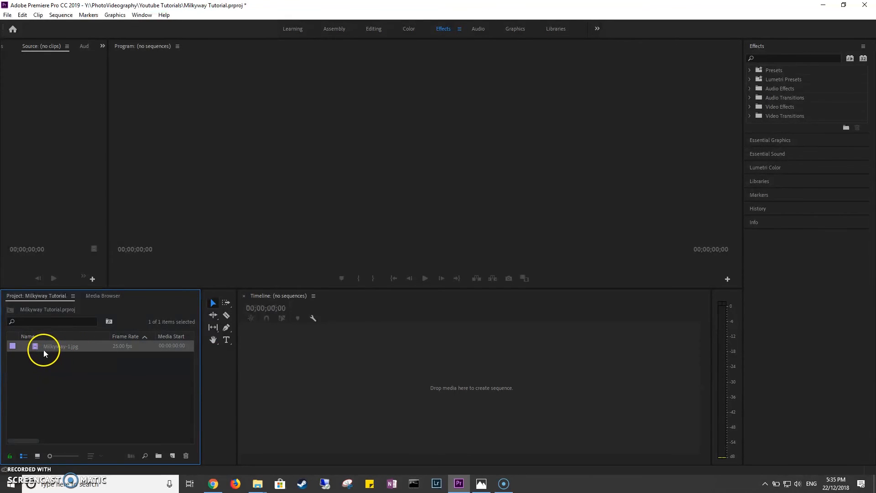
Create a timeline sequence from the Milkyway-1.jpg clip, play the timelapse in an enlarged preview, and return the playhead to the start.
left_click_drag(42, 350, 258, 385)
left_click_drag(477, 290, 478, 390)
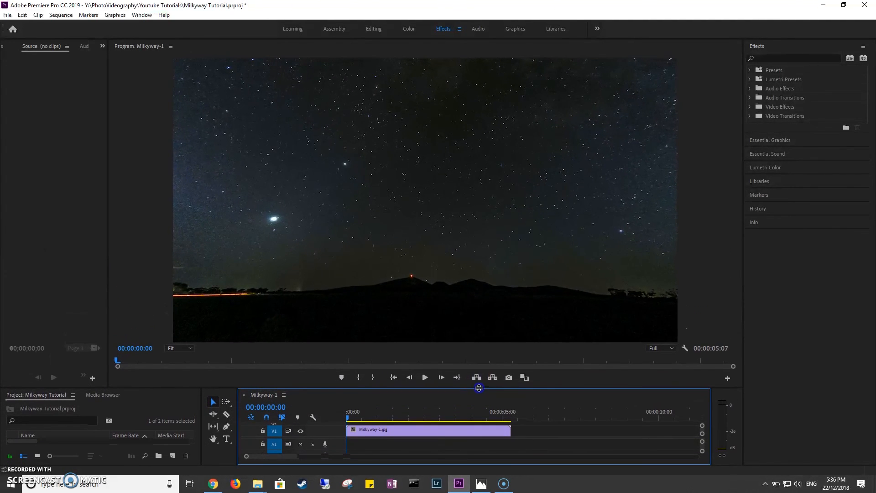
left_click(424, 377)
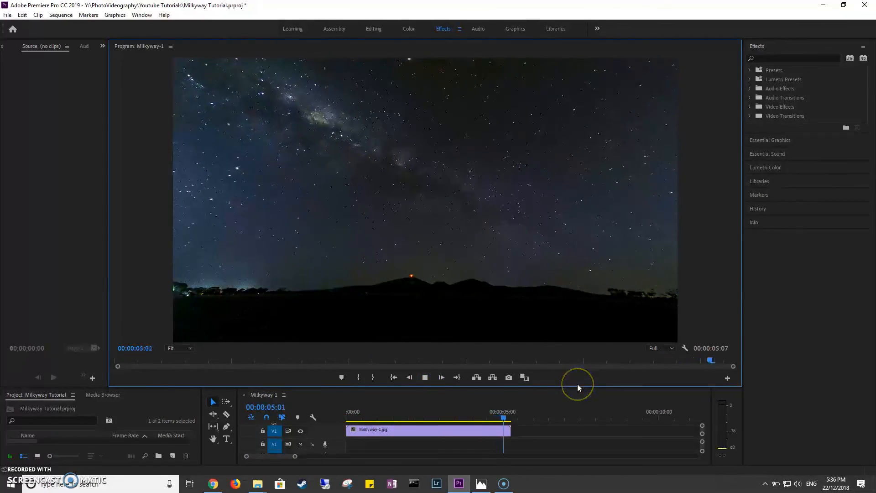
left_click_drag(507, 418, 315, 430)
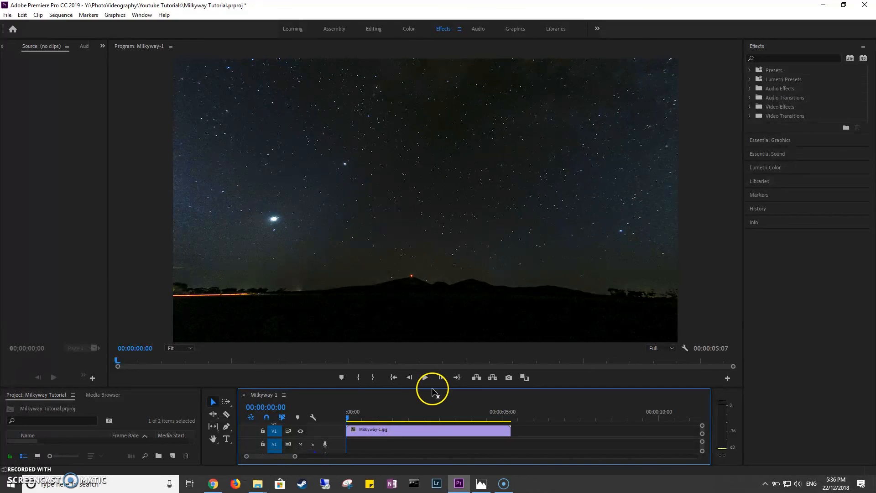
left_click_drag(432, 388, 426, 342)
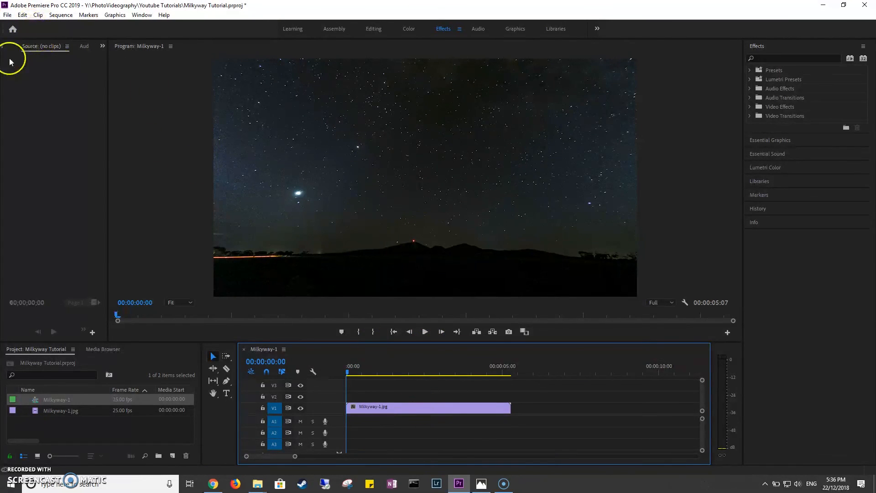
Start a media export of the sequence and set its output to Milkyway-1.mp4 in OneDrive's Temp\MilkyWay Tutorial folder.
left_click(9, 16)
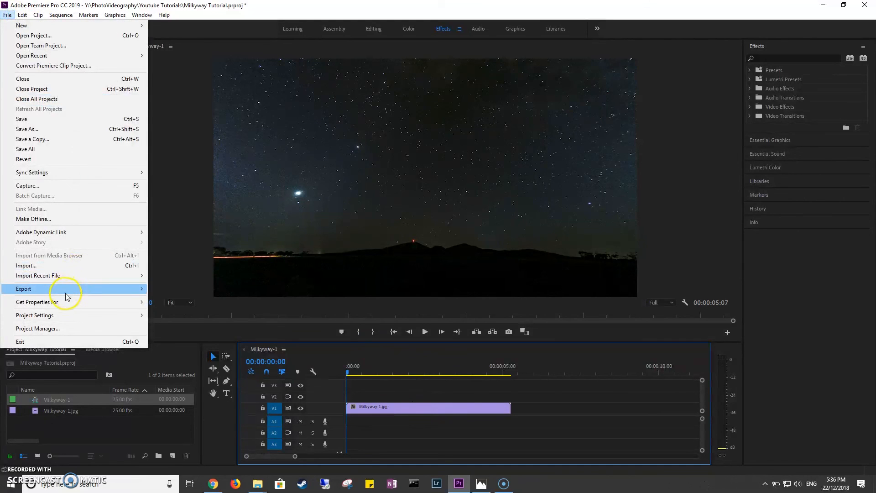
mouse_move(64, 289)
left_click(186, 291)
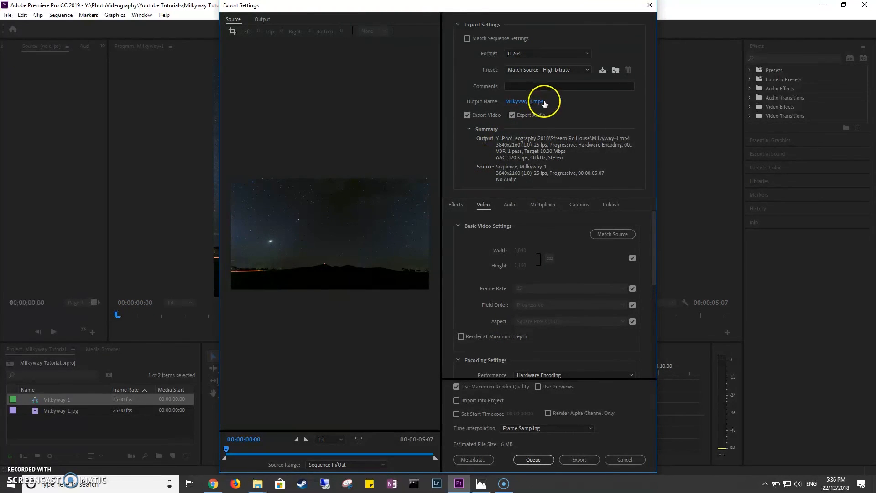
left_click(521, 101)
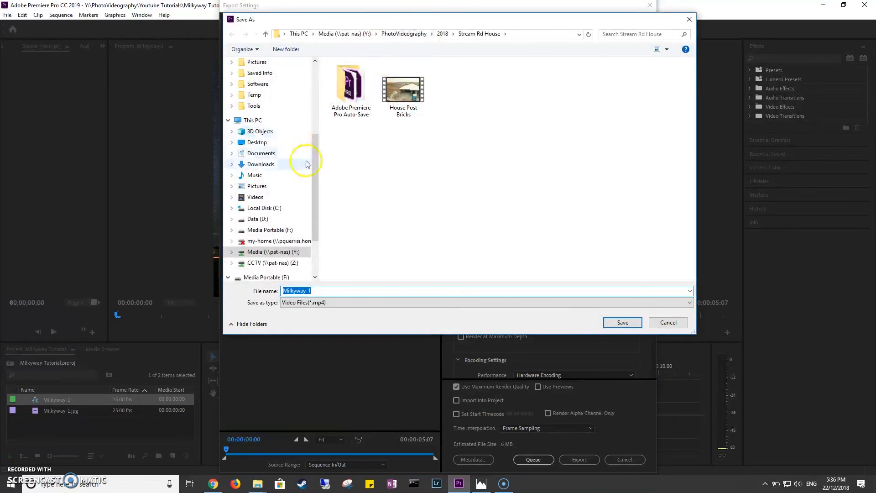
left_click_drag(314, 179, 309, 148)
scroll(254, 114, "up", 1)
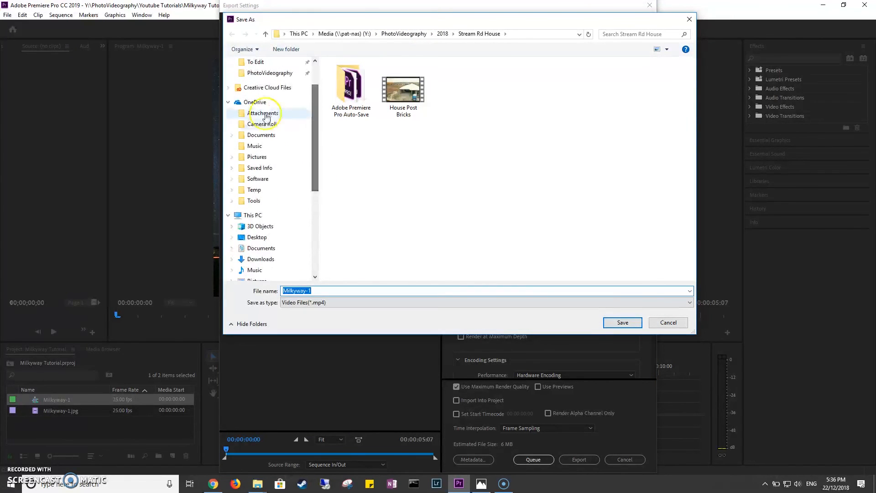
left_click(255, 189)
double_click(365, 85)
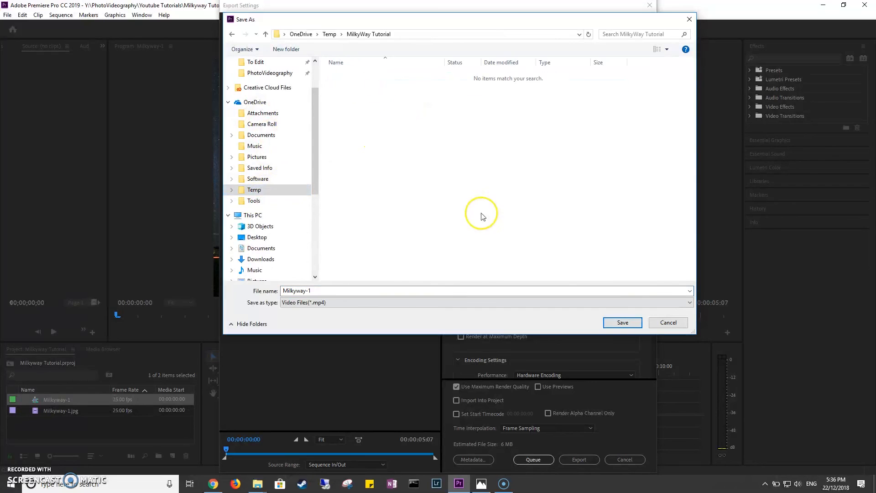
left_click(322, 302)
left_click(623, 322)
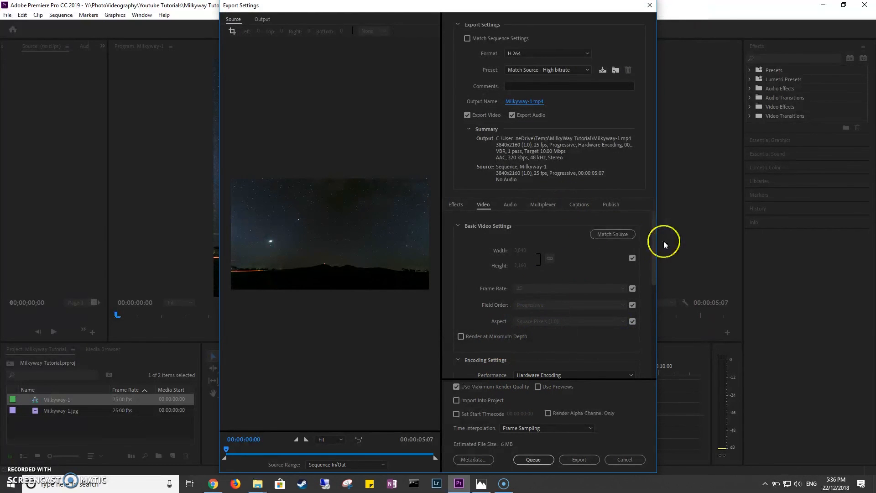
Set the source range to Entire Sequence and export the H.264 video.
left_click_drag(652, 257, 655, 331)
left_click(326, 466)
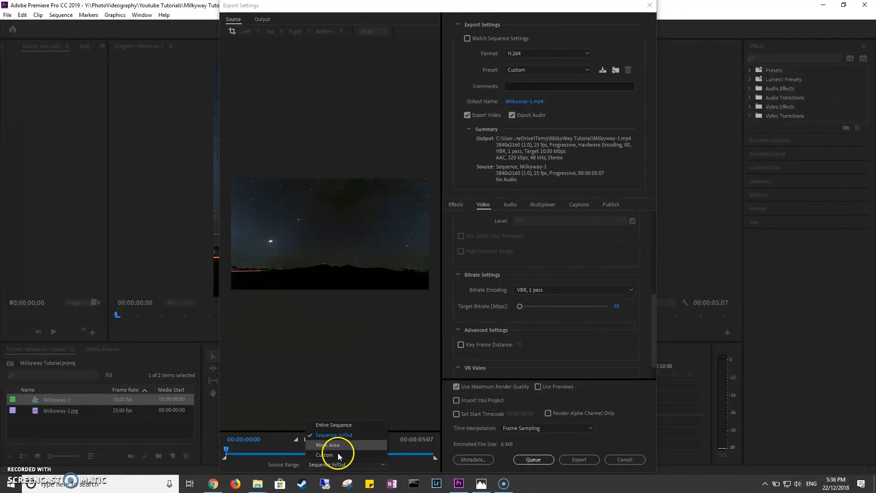
left_click(339, 430)
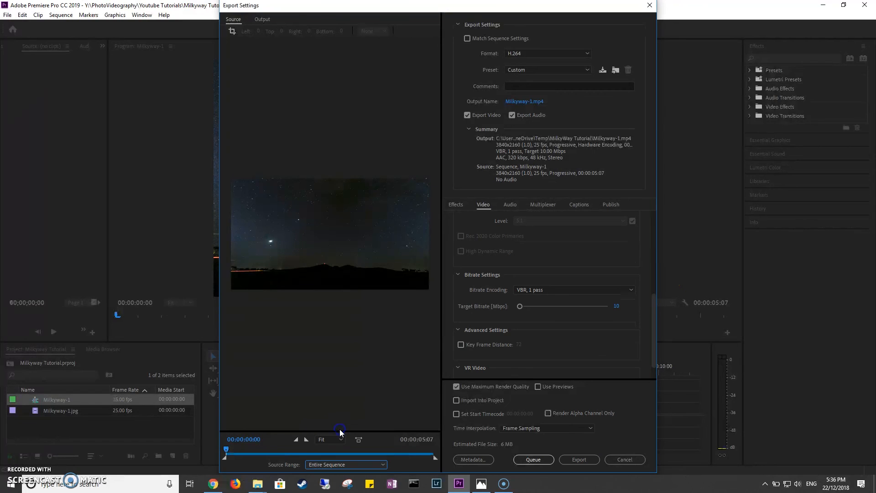
left_click(582, 460)
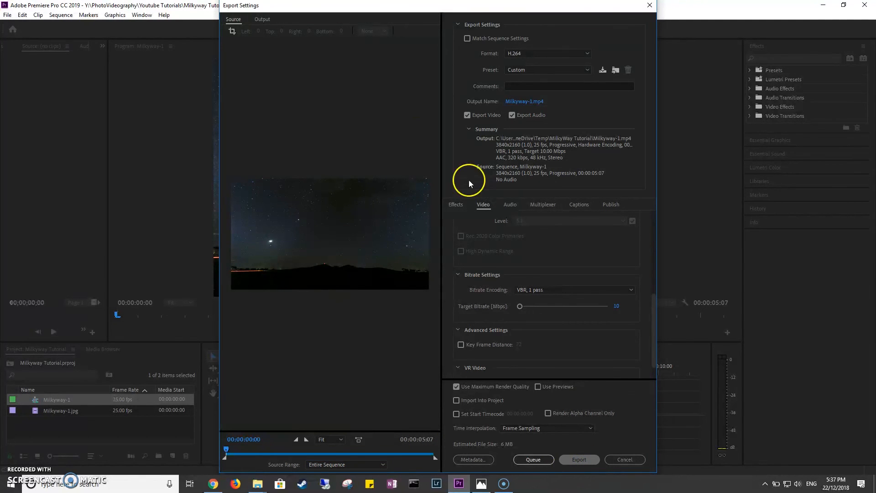